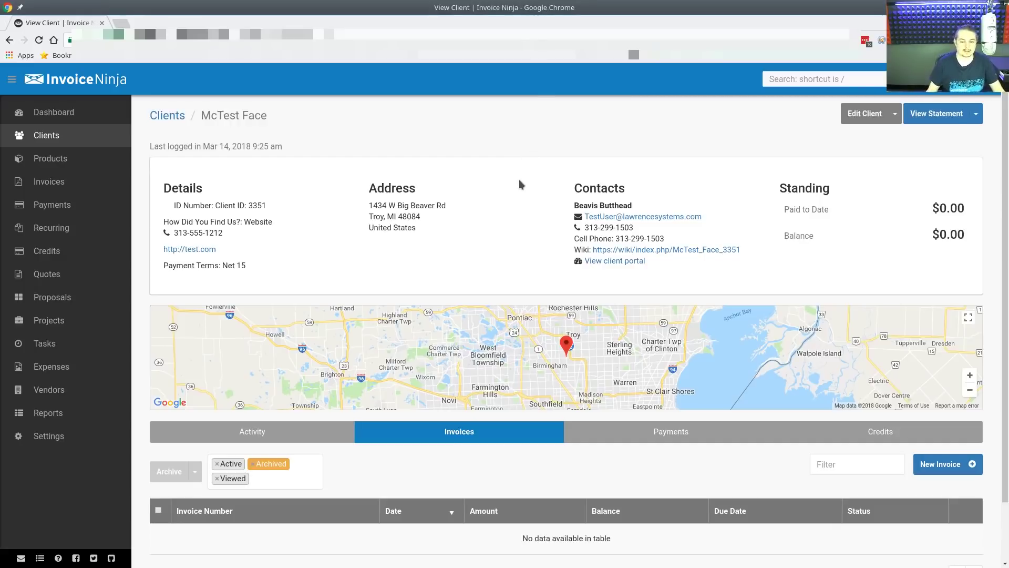
{"action": "scroll", "coordinate": [519, 182], "scroll_direction": "down", "scroll_amount": 2}
{"action": "scroll", "coordinate": [552, 288], "scroll_direction": "up", "scroll_amount": 2}
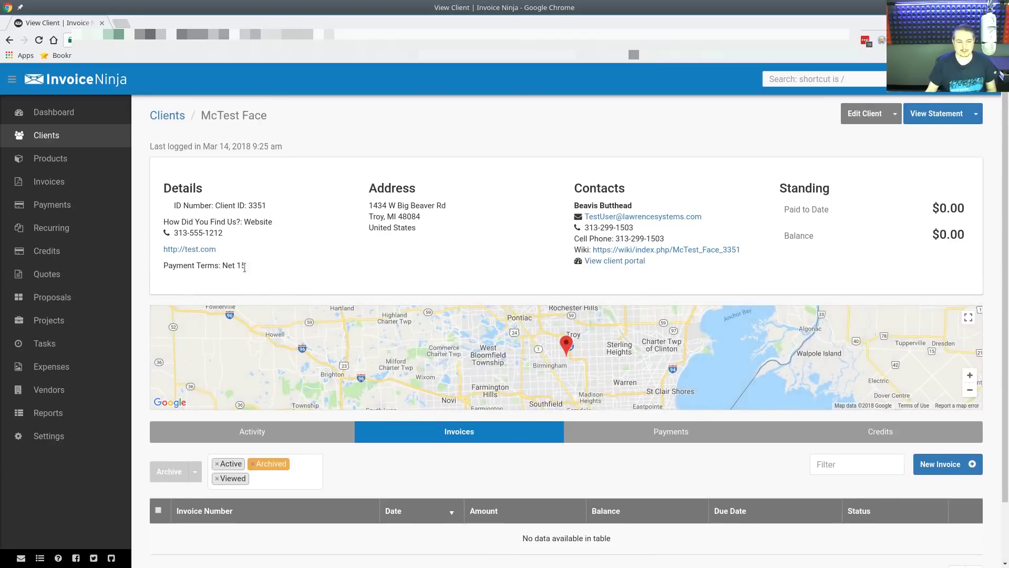
{"action": "left_click_drag", "start_coordinate": [165, 266], "coordinate": [266, 269]}
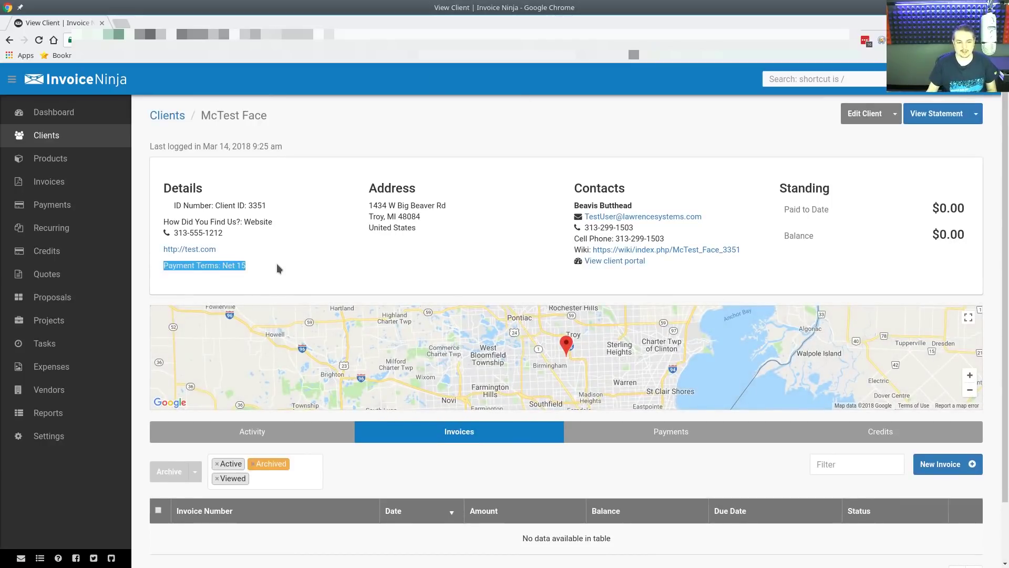
{"action": "left_click", "coordinate": [188, 265]}
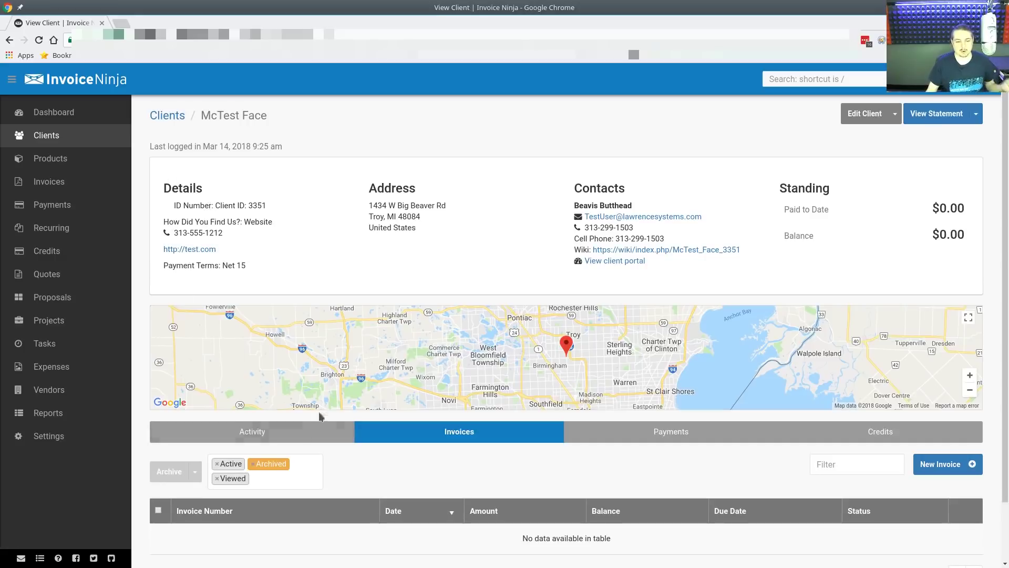
Open the client for editing and enter "GET MONEY FIRST!!!!!!!" in its private notes.
{"action": "left_click", "coordinate": [862, 117]}
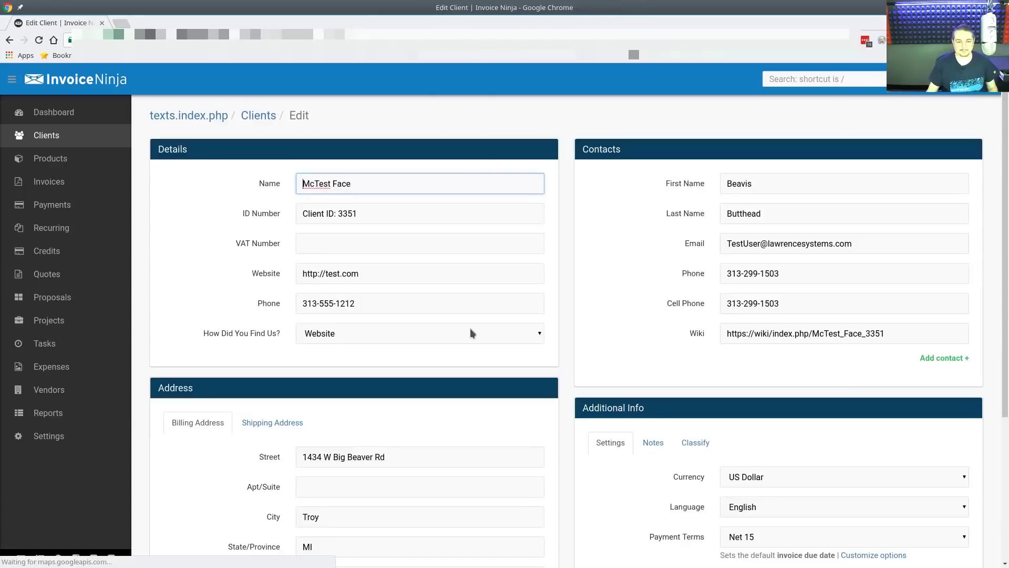
{"action": "scroll", "coordinate": [658, 298], "scroll_direction": "down", "scroll_amount": 4}
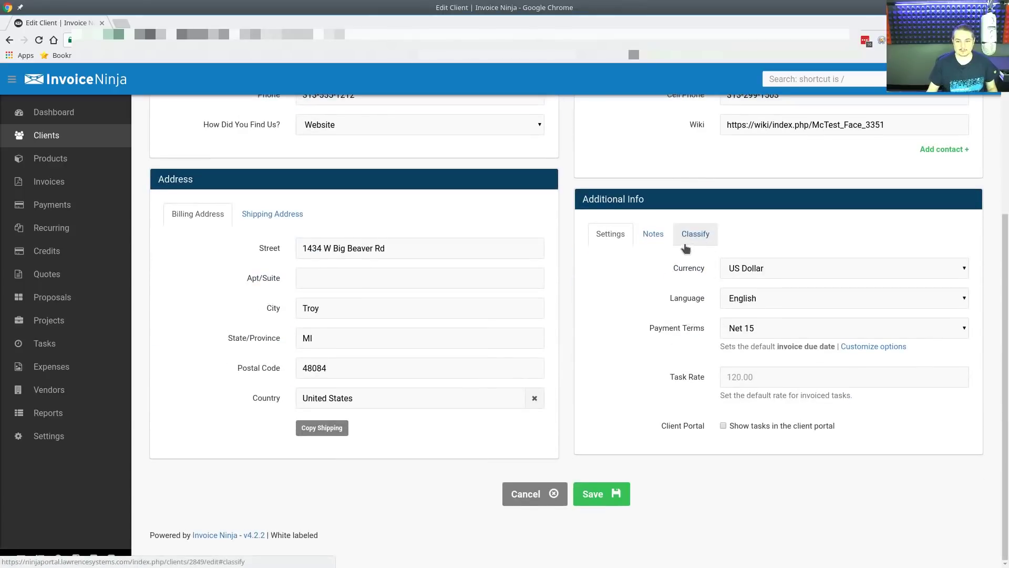
{"action": "left_click", "coordinate": [653, 234]}
{"action": "left_click", "coordinate": [784, 394]}
{"action": "type", "text": "DOE"}
{"action": "key", "text": "ctrl+a"}
{"action": "type", "text": "GET MODE"}
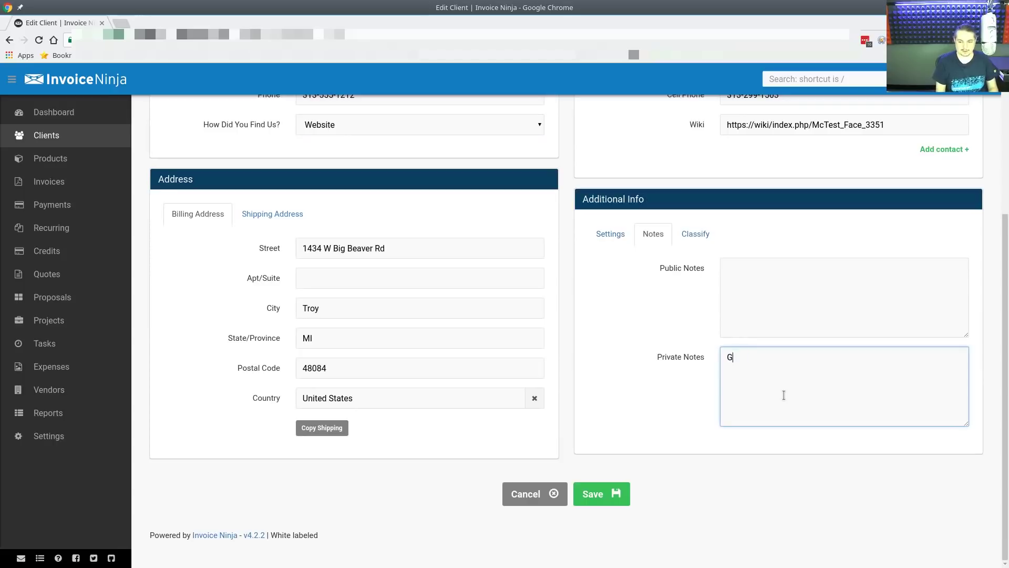
{"action": "key", "text": "BackSpace"}
{"action": "key", "text": "BackSpace"}
{"action": "type", "text": "NEY FIE"}
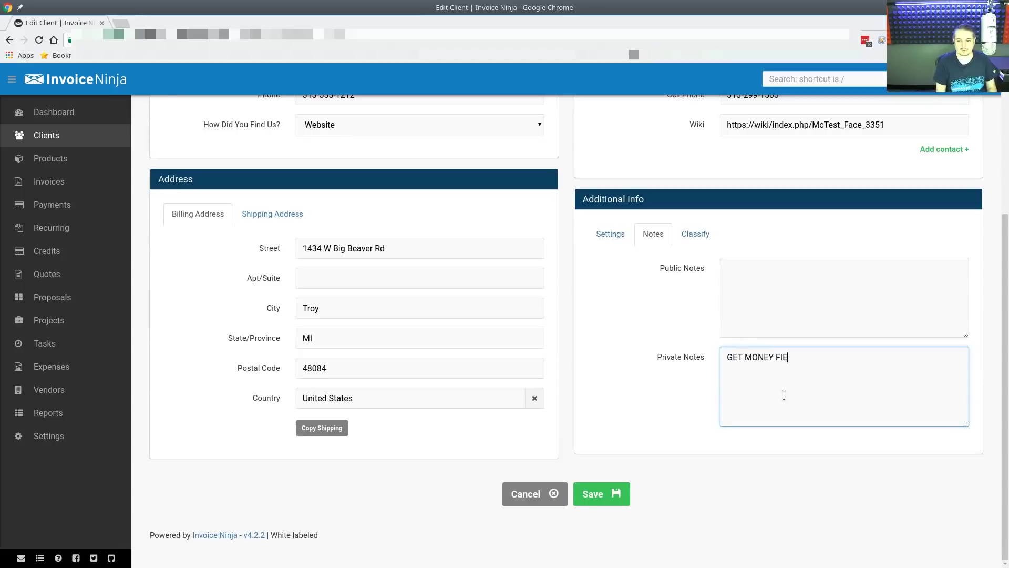
{"action": "key", "text": "BackSpace"}
{"action": "type", "text": "RST!!!!!!!"}
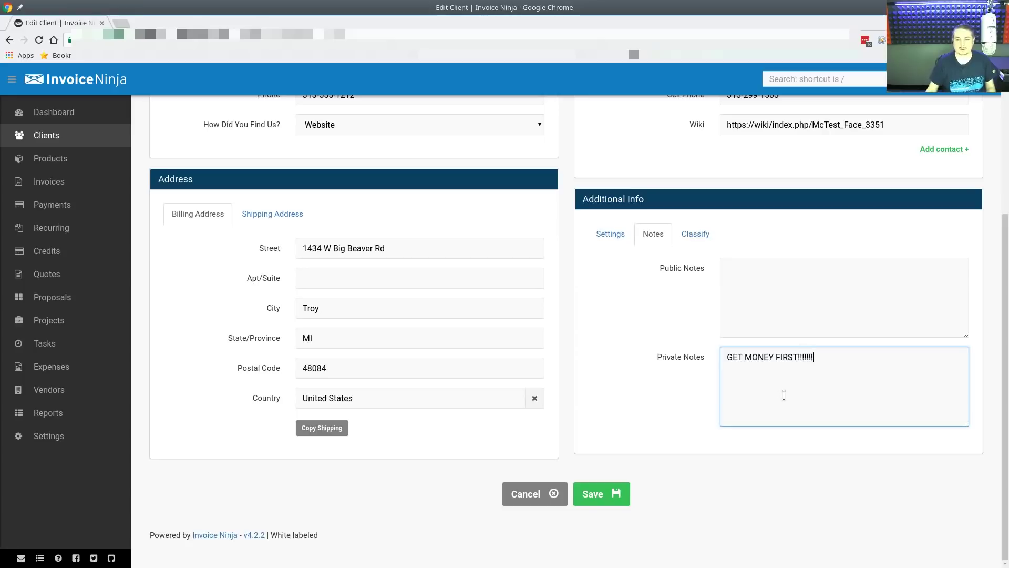
Set the client's payment terms to Net 0 and save the client record.
{"action": "left_click", "coordinate": [600, 240]}
{"action": "left_click", "coordinate": [786, 330]}
{"action": "left_click", "coordinate": [776, 362]}
{"action": "left_click", "coordinate": [588, 503]}
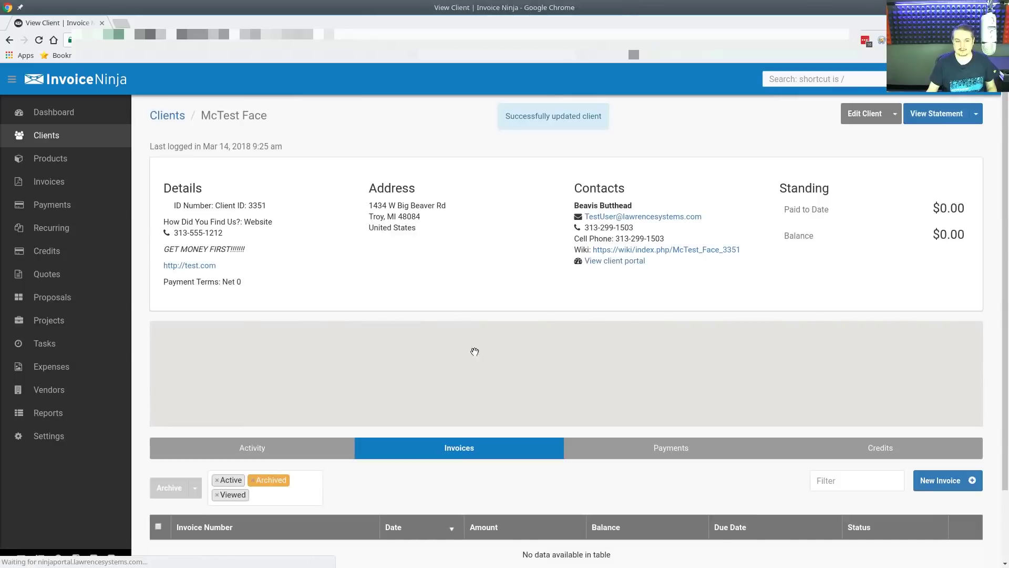
{"action": "left_click_drag", "start_coordinate": [164, 249], "coordinate": [286, 252]}
{"action": "left_click", "coordinate": [289, 251]}
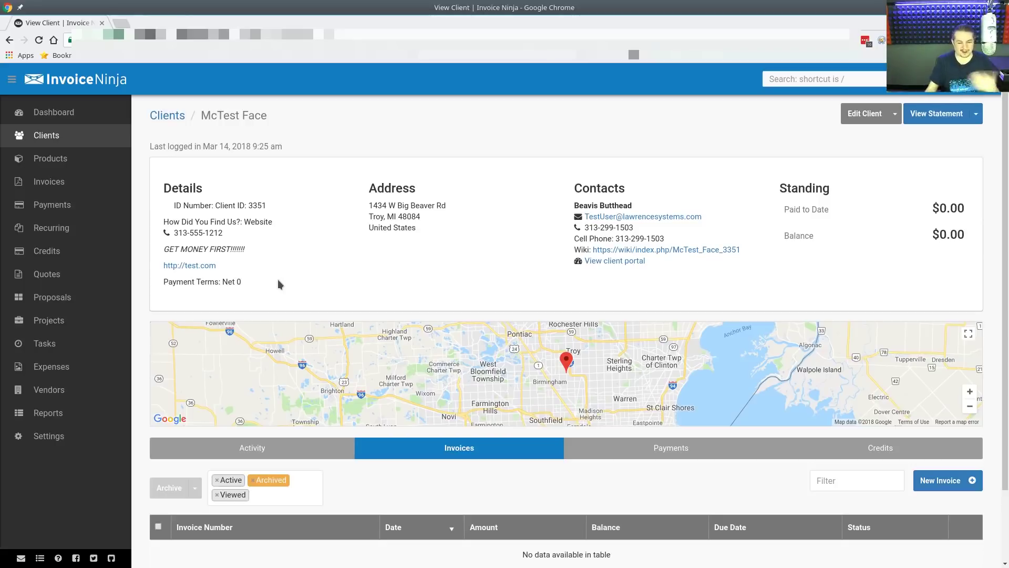
Create a new invoice for this client and add the product "Remote (HOURLY)" as the first line item.
{"action": "scroll", "coordinate": [463, 317], "scroll_direction": "down", "scroll_amount": 2}
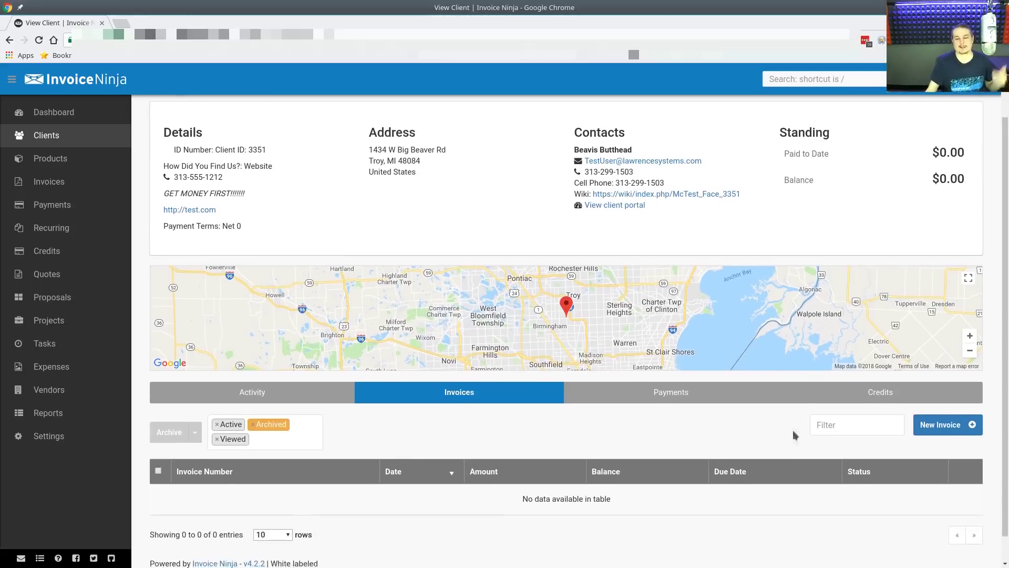
{"action": "left_click", "coordinate": [941, 429]}
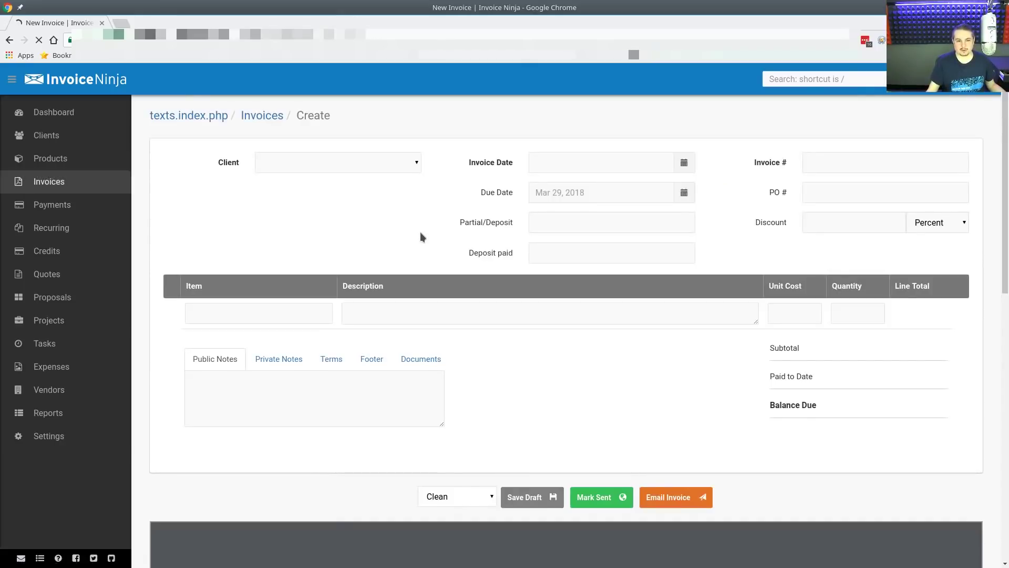
{"action": "left_click", "coordinate": [281, 310]}
{"action": "type", "text": "Remo"}
{"action": "key", "text": "Down"}
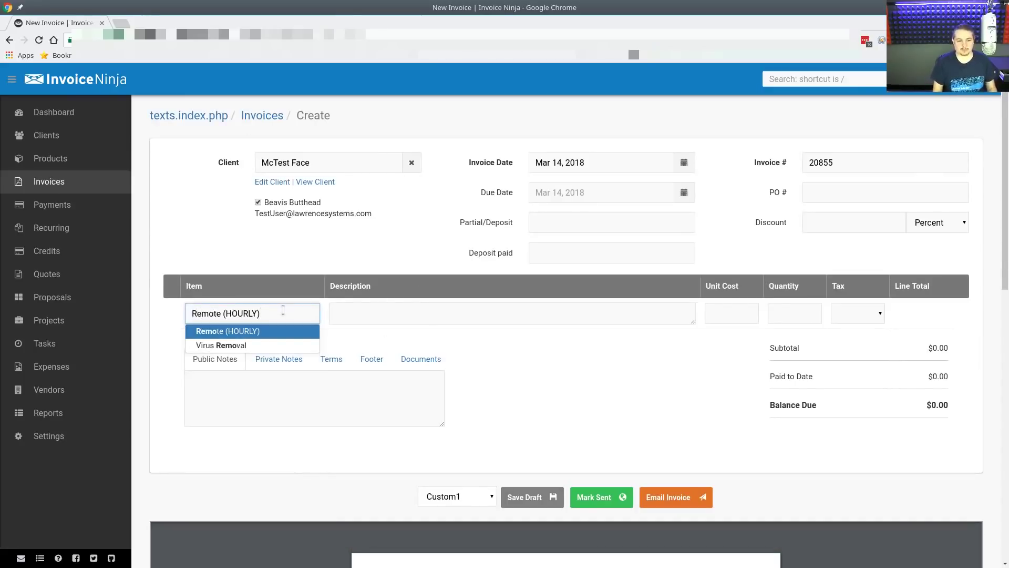
{"action": "key", "text": "Tab"}
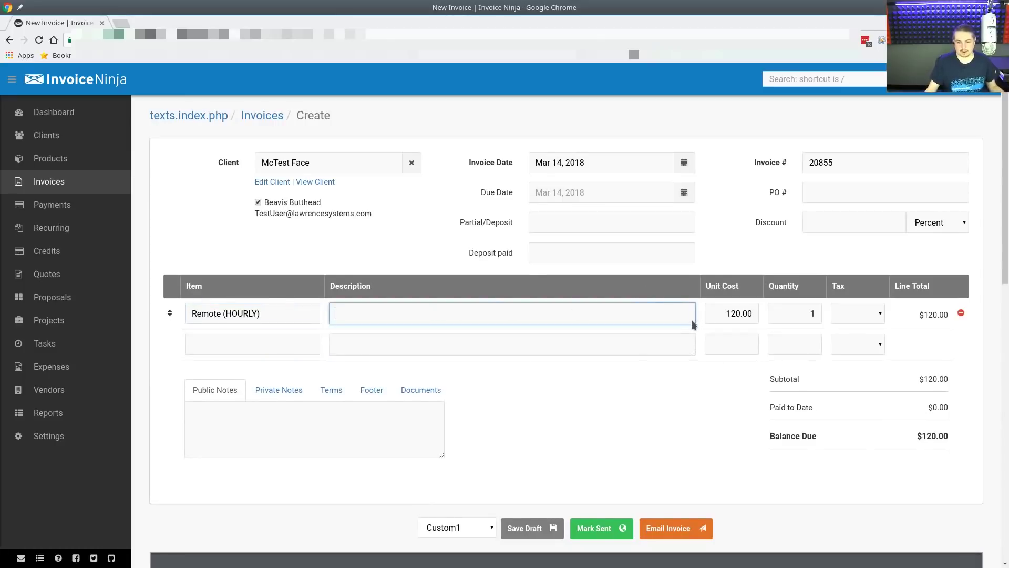
Enter "Fixed Outlook issues" as the description of the Remote (HOURLY) line item.
{"action": "left_click_drag", "start_coordinate": [691, 319], "coordinate": [705, 418]}
{"action": "left_click", "coordinate": [734, 363]}
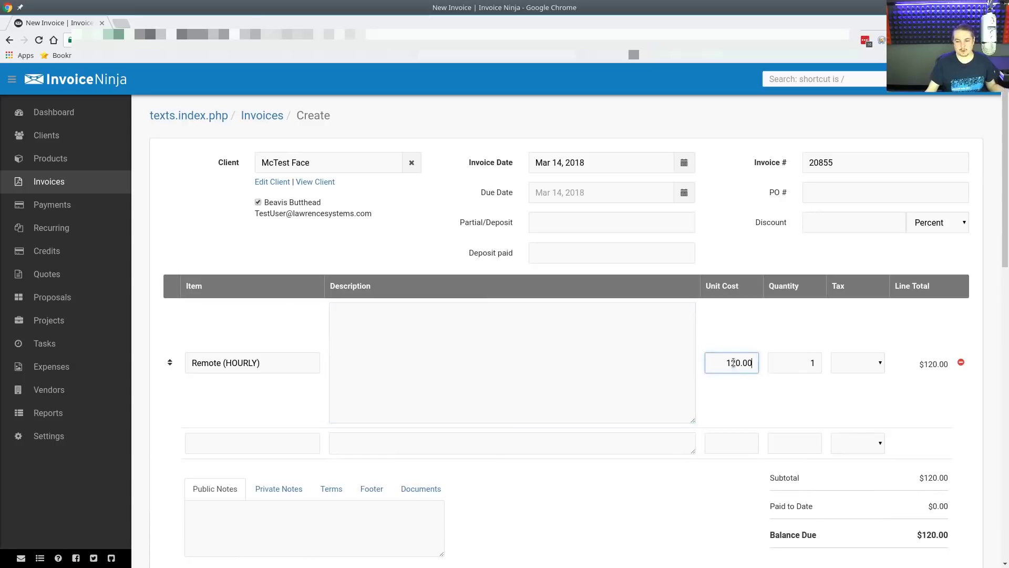
{"action": "left_click", "coordinate": [582, 352]}
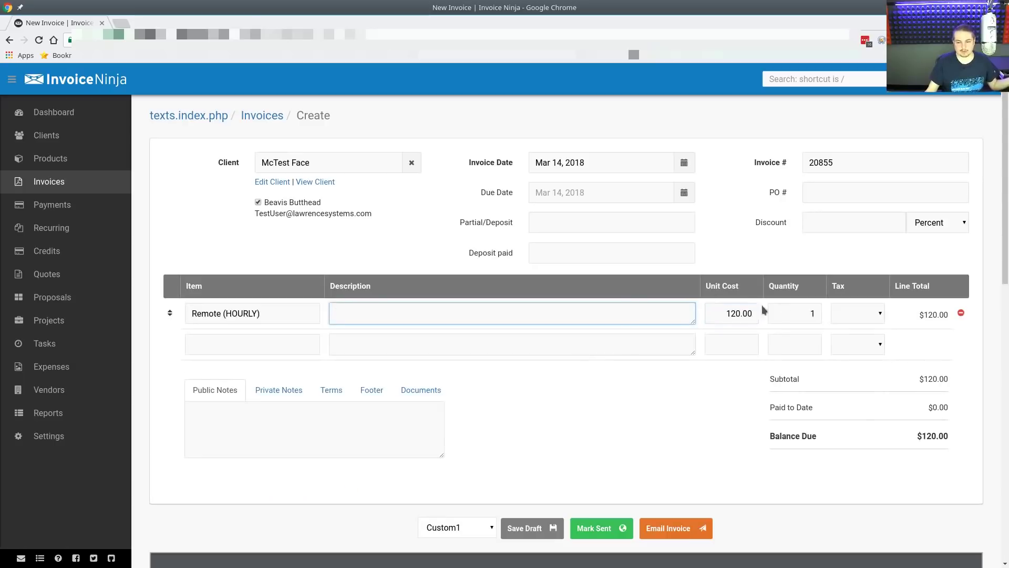
{"action": "left_click_drag", "start_coordinate": [693, 321], "coordinate": [680, 475]}
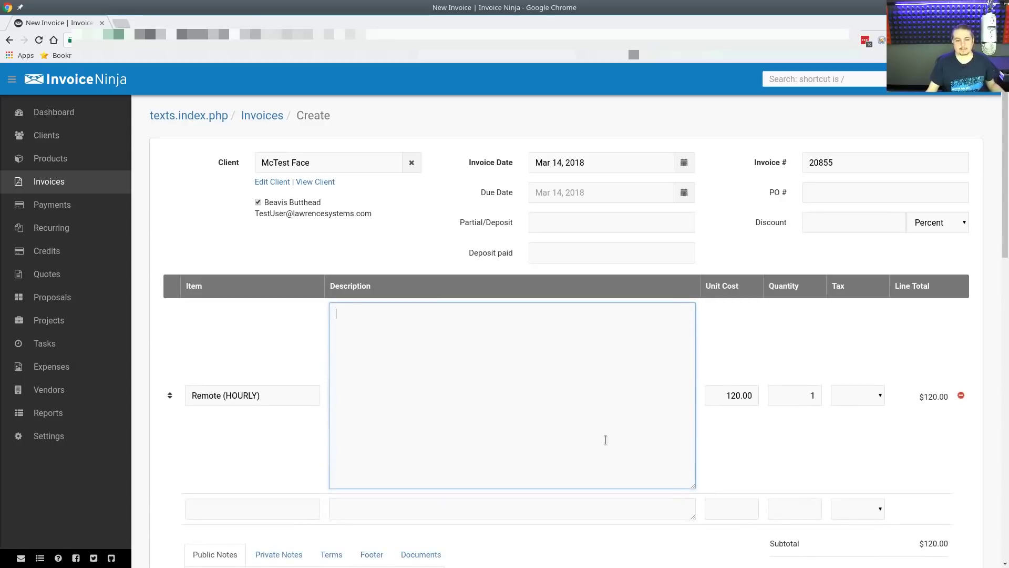
{"action": "type", "text": "Fi"}
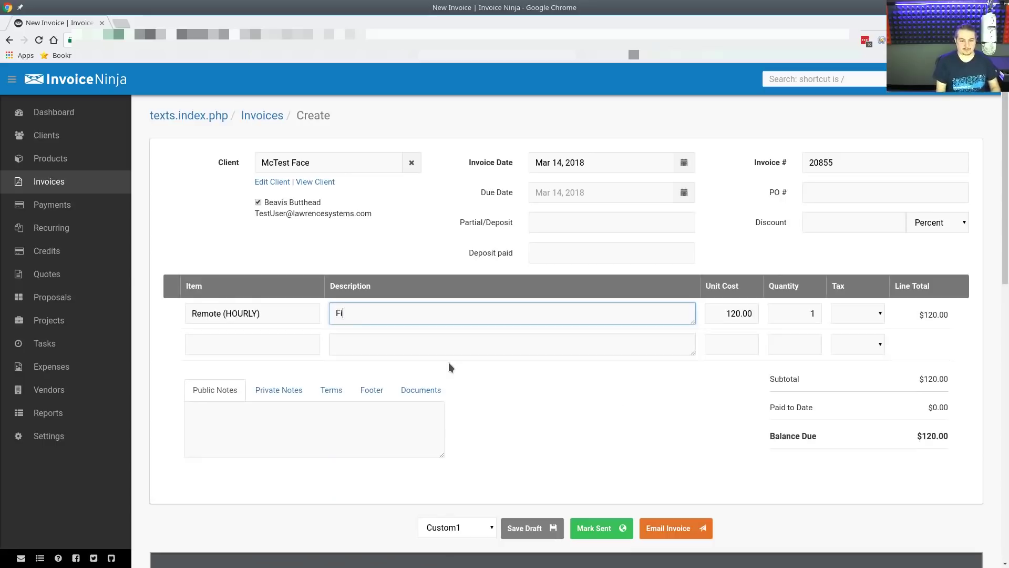
{"action": "type", "text": "xe"}
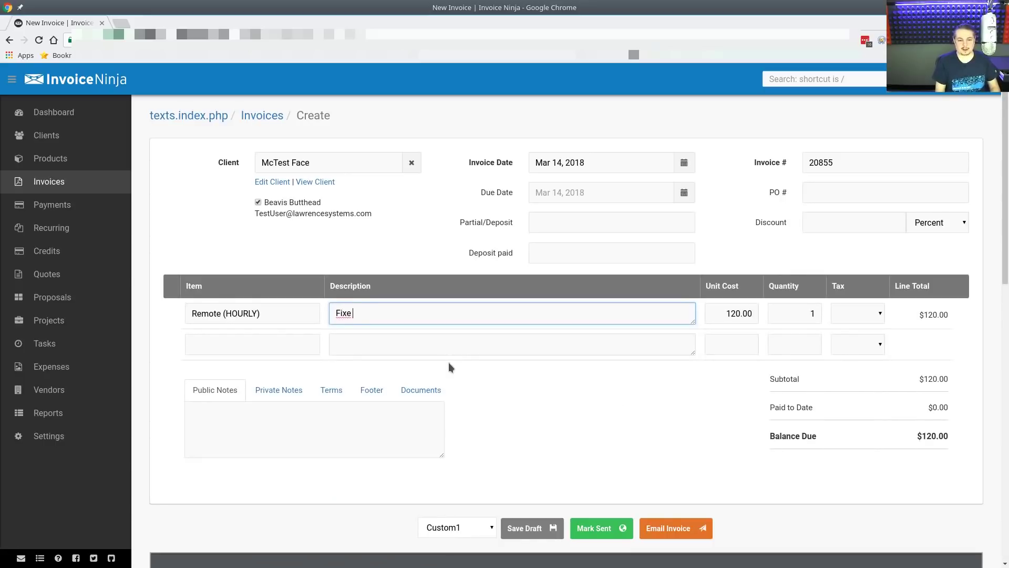
{"action": "type", "text": "d Outlook issues"}
Add "Reset Printer" below a blank line in the Remote (HOURLY) item's description.
{"action": "key", "text": "Return"}
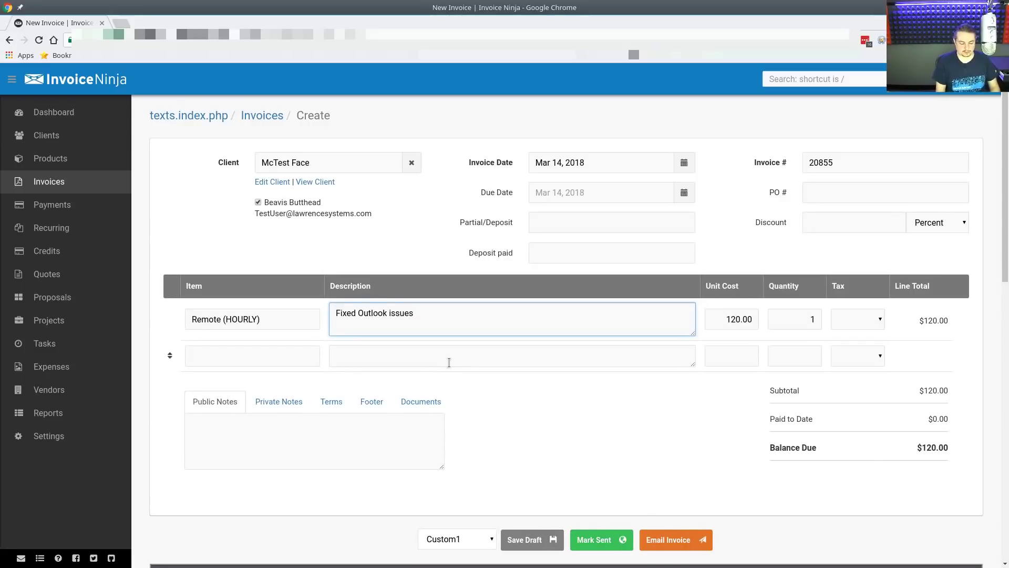
{"action": "key", "text": "Return"}
{"action": "type", "text": "Resest Printer"}
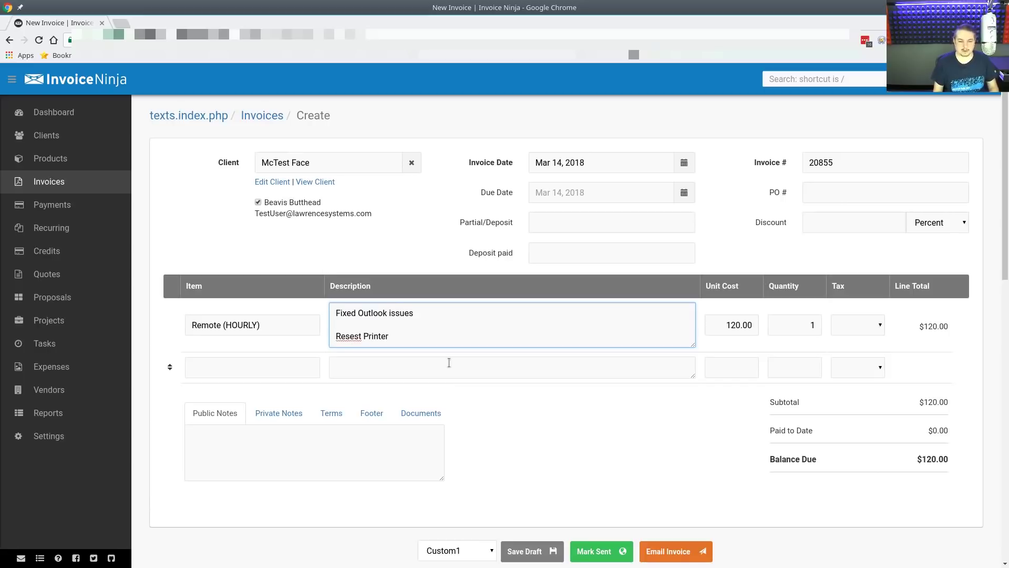
{"action": "key", "text": "ctrl+shift+Left"}
{"action": "key", "text": "Left"}
{"action": "key", "text": "Left"}
{"action": "key", "text": "ctrl+shift+Left"}
{"action": "type", "text": "Reset"}
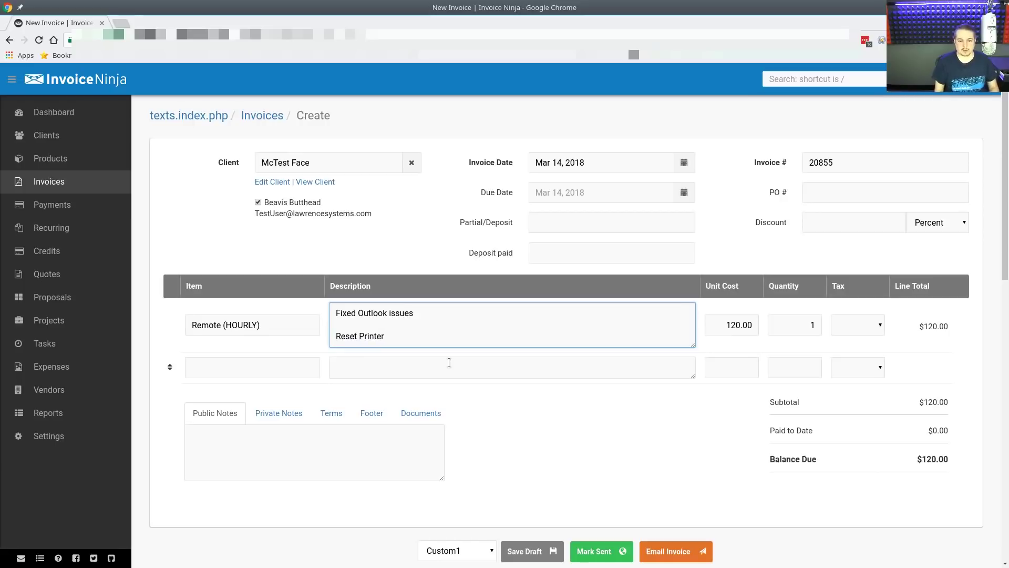
{"action": "key", "text": "Return"}
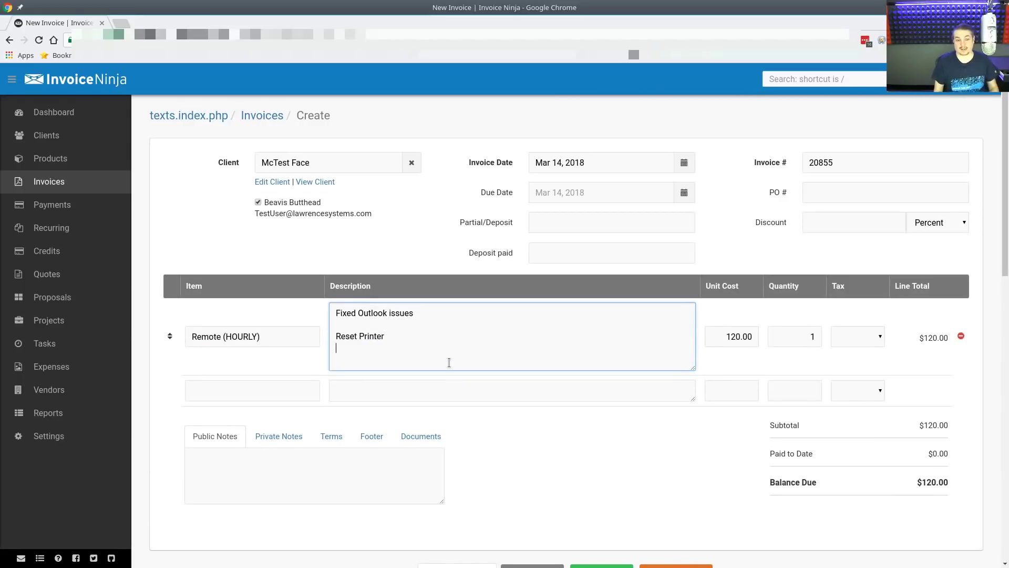
{"action": "key", "text": "BackSpace"}
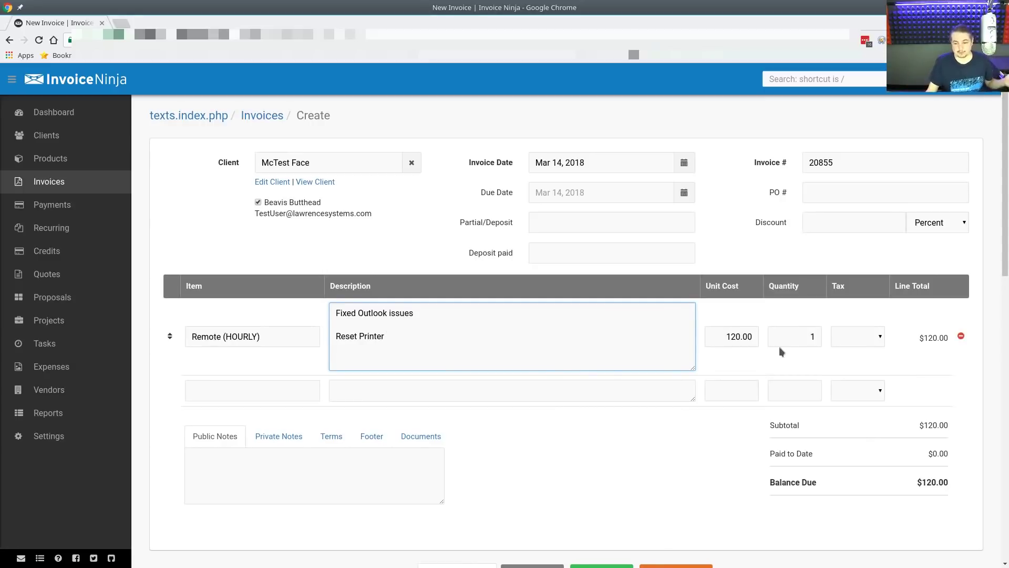
Set the Remote (HOURLY) item's quantity to 0.25 and save the invoice as a draft.
{"action": "left_click", "coordinate": [795, 341]}
{"action": "key", "text": "BackSpace"}
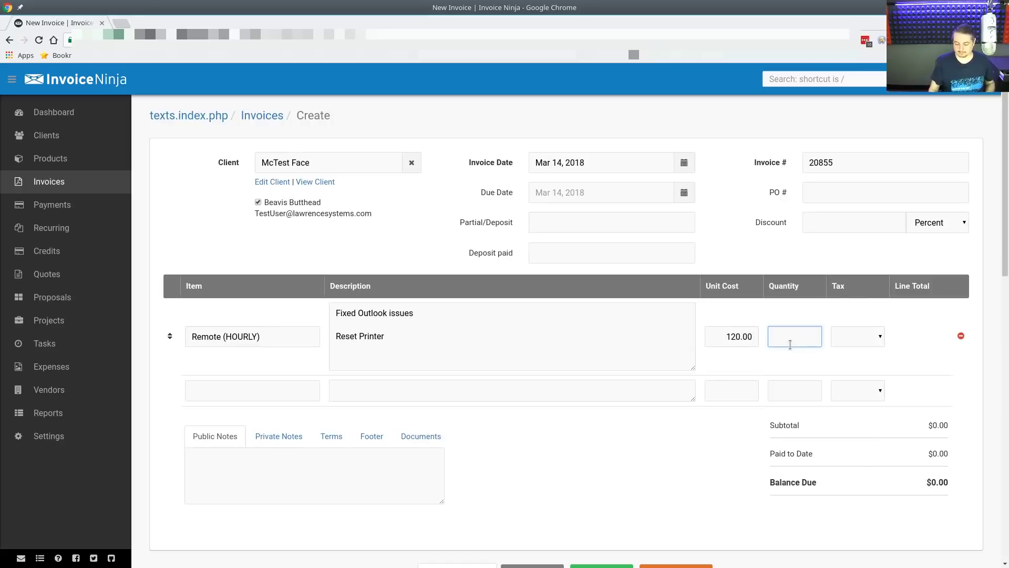
{"action": "type", "text": "0.25"}
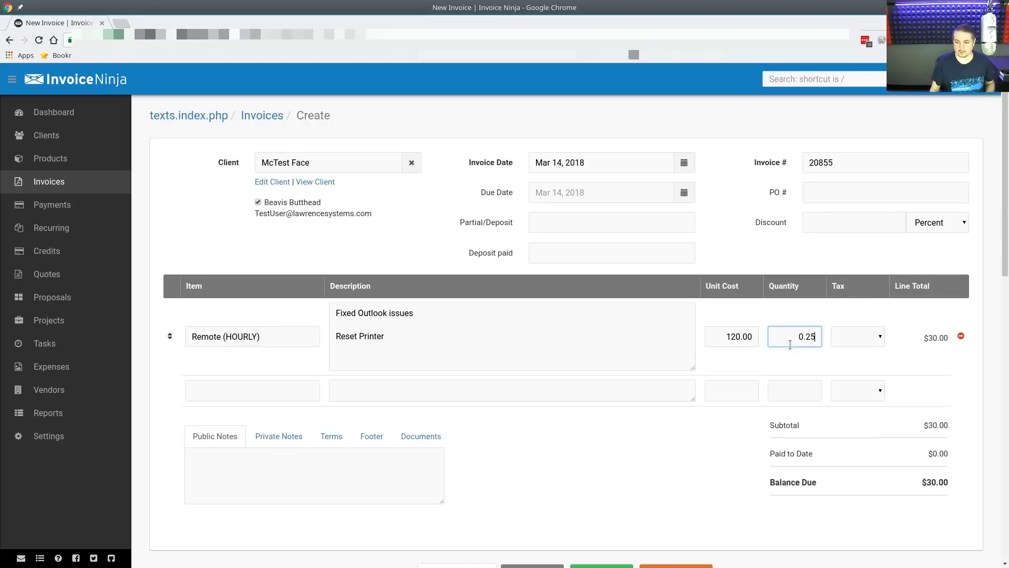
{"action": "key", "text": "Return"}
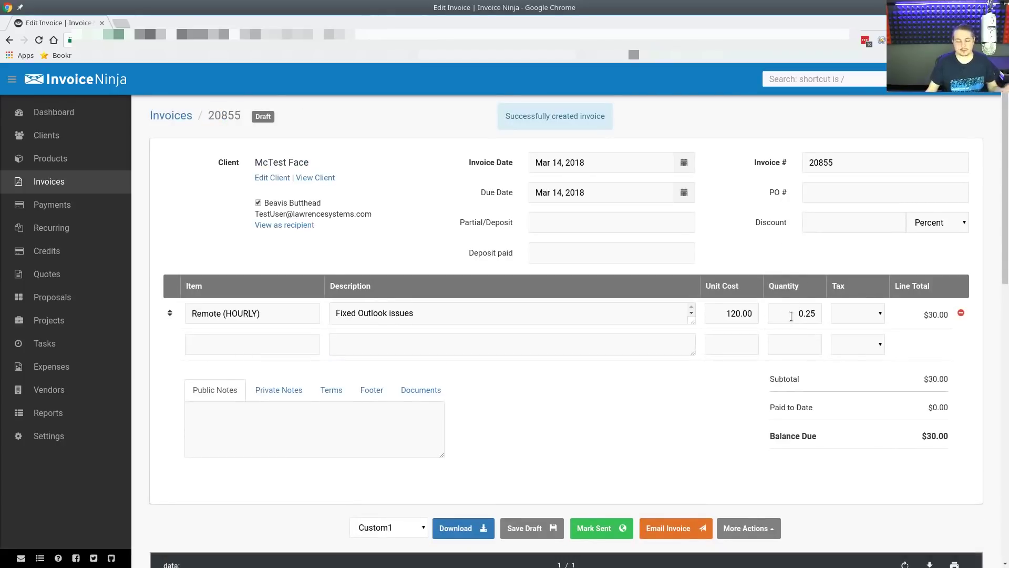
{"action": "double_click", "coordinate": [795, 315]}
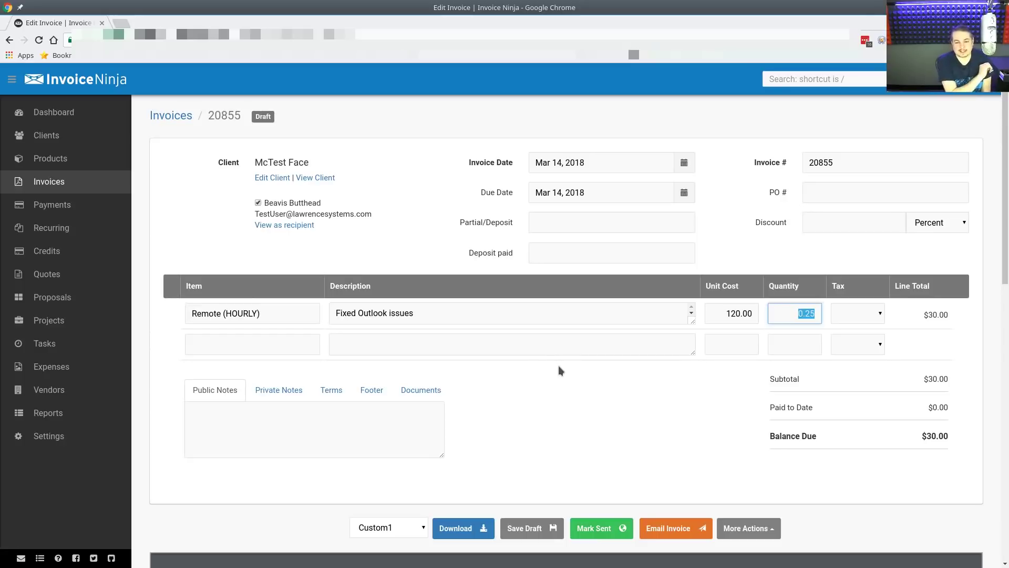
{"action": "left_click", "coordinate": [607, 398]}
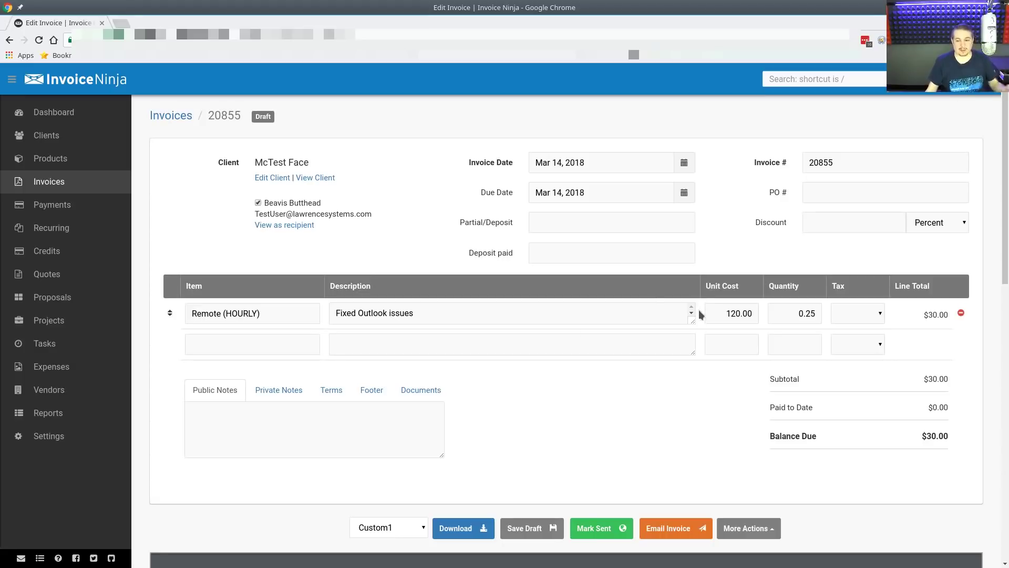
Extend the "Fixed Outlook issues" line in the item description with "for" and the contact's first name.
{"action": "left_click_drag", "start_coordinate": [691, 320], "coordinate": [681, 396]}
{"action": "left_click", "coordinate": [498, 318]}
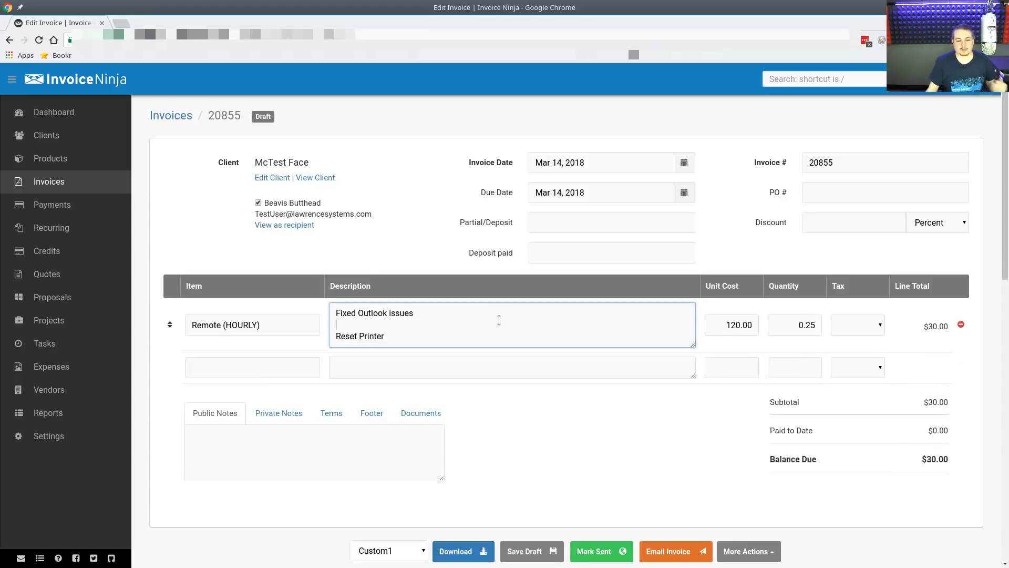
{"action": "type", "text": "for"}
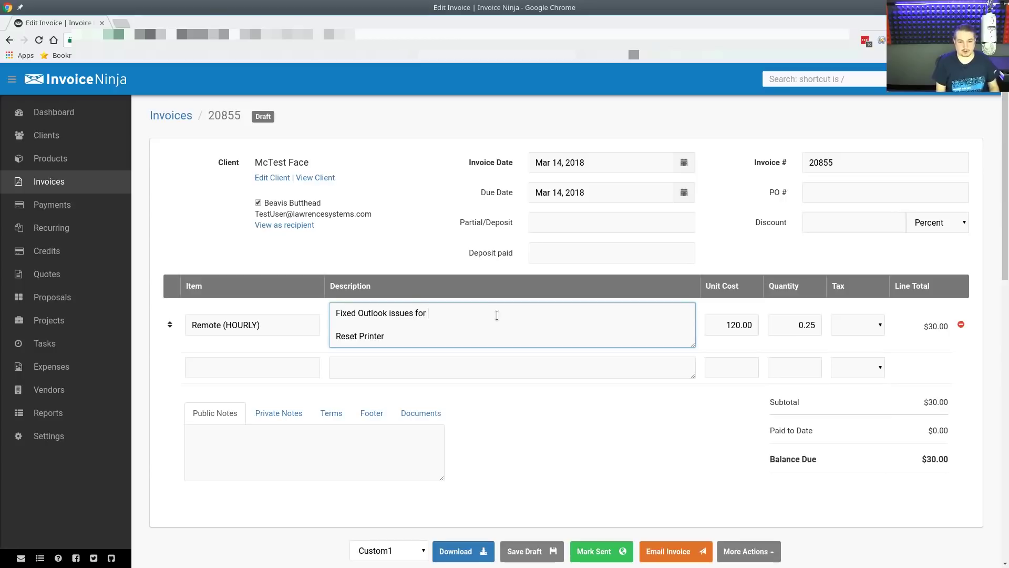
{"action": "type", "text": " Bhe"}
{"action": "key", "text": "BackSpace"}
{"action": "key", "text": "BackSpace"}
{"action": "type", "text": "eavis"}
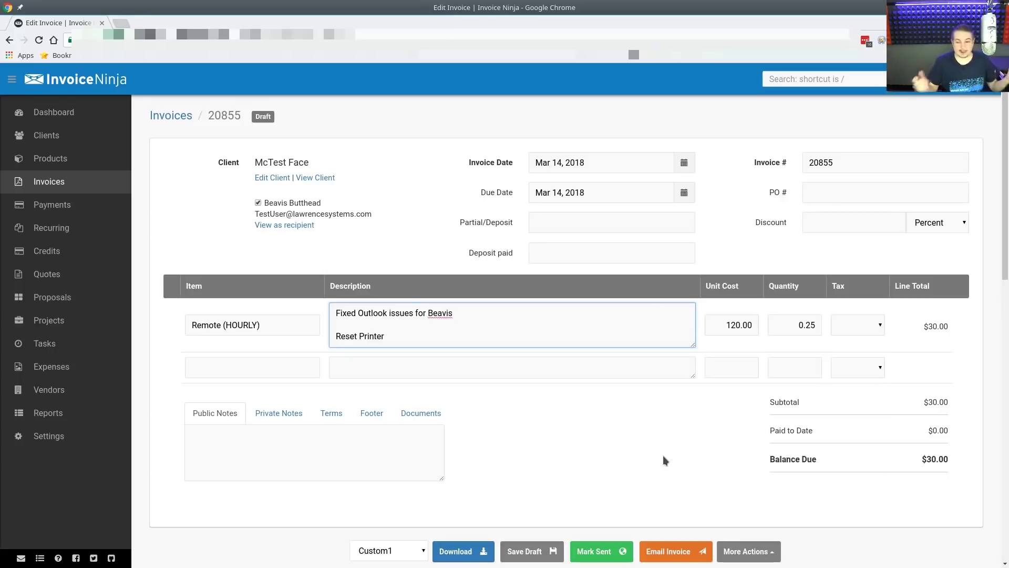
Enlarge the Remote (HOURLY) description box and email the invoice to the client's contact with the Initial Email template.
{"action": "left_click_drag", "start_coordinate": [692, 345], "coordinate": [708, 361]}
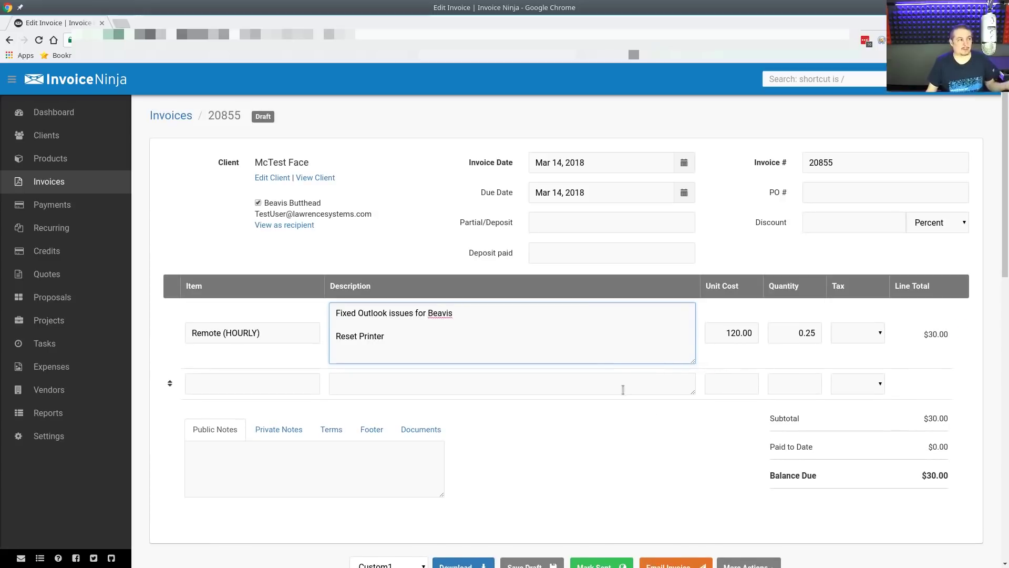
{"action": "key", "text": "Down"}
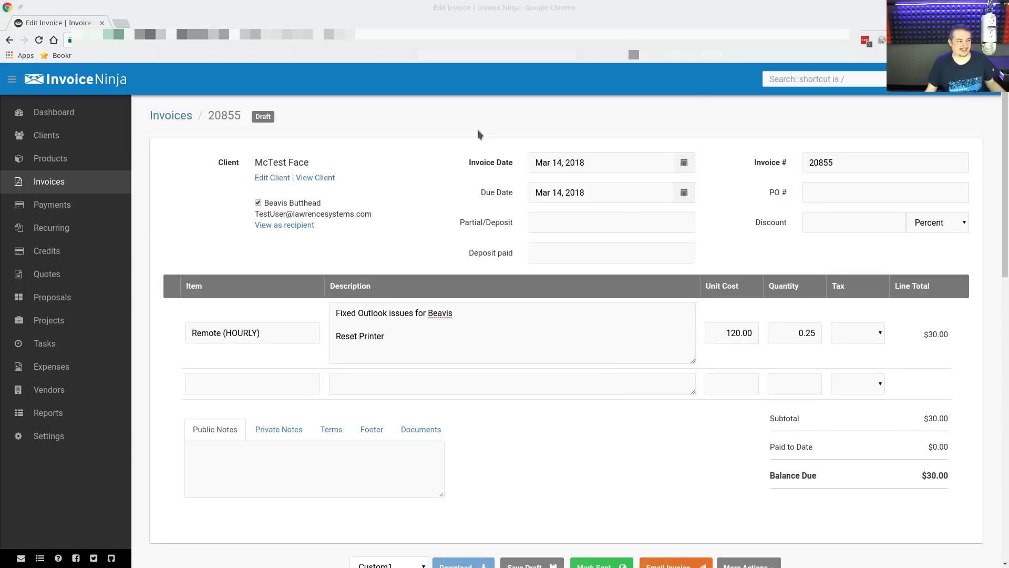
{"action": "scroll", "coordinate": [593, 421], "scroll_direction": "down", "scroll_amount": 5}
{"action": "scroll", "coordinate": [596, 412], "scroll_direction": "down", "scroll_amount": 1}
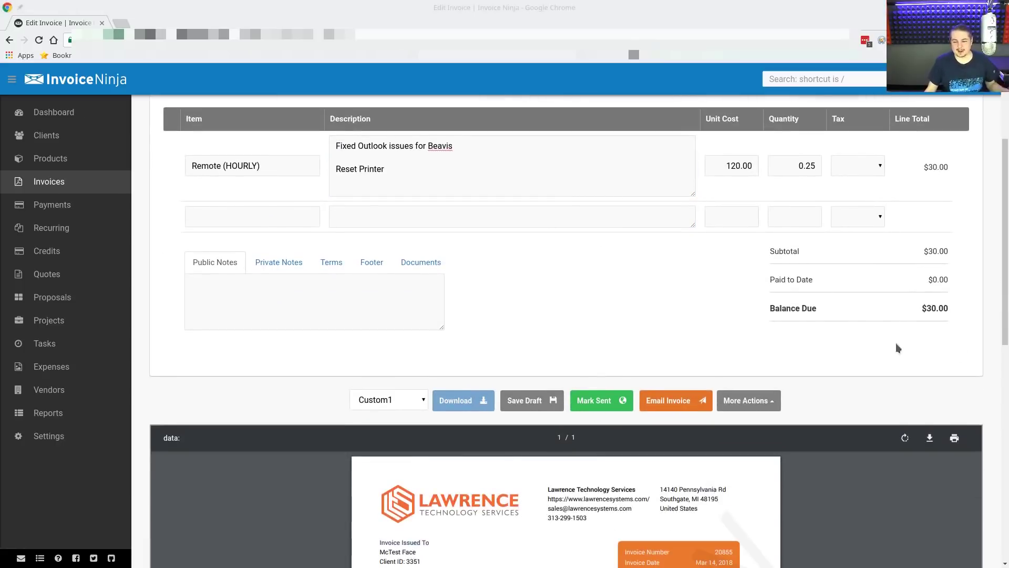
{"action": "left_click_drag", "start_coordinate": [1005, 337], "coordinate": [1006, 374]}
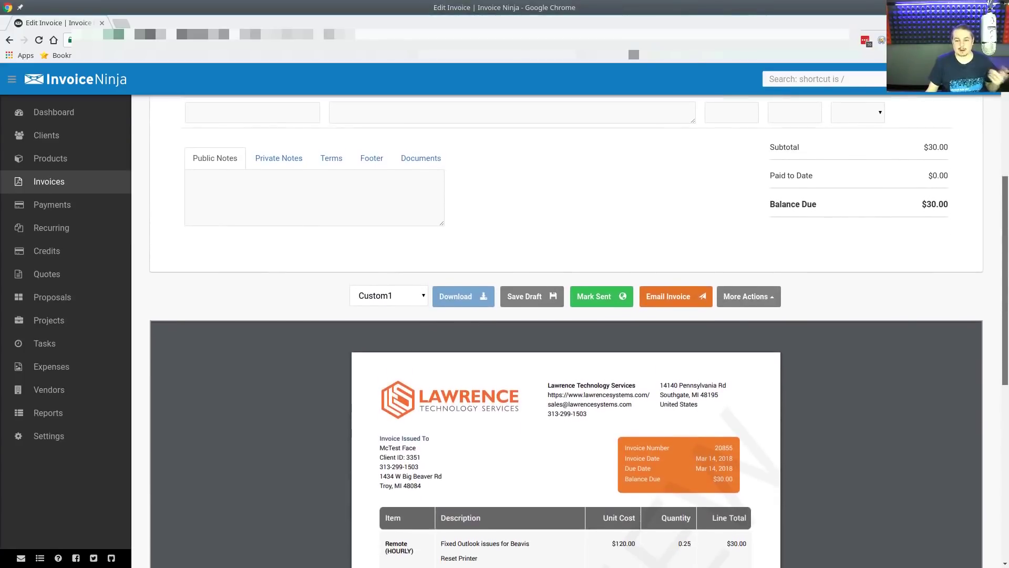
{"action": "left_click", "coordinate": [683, 298]}
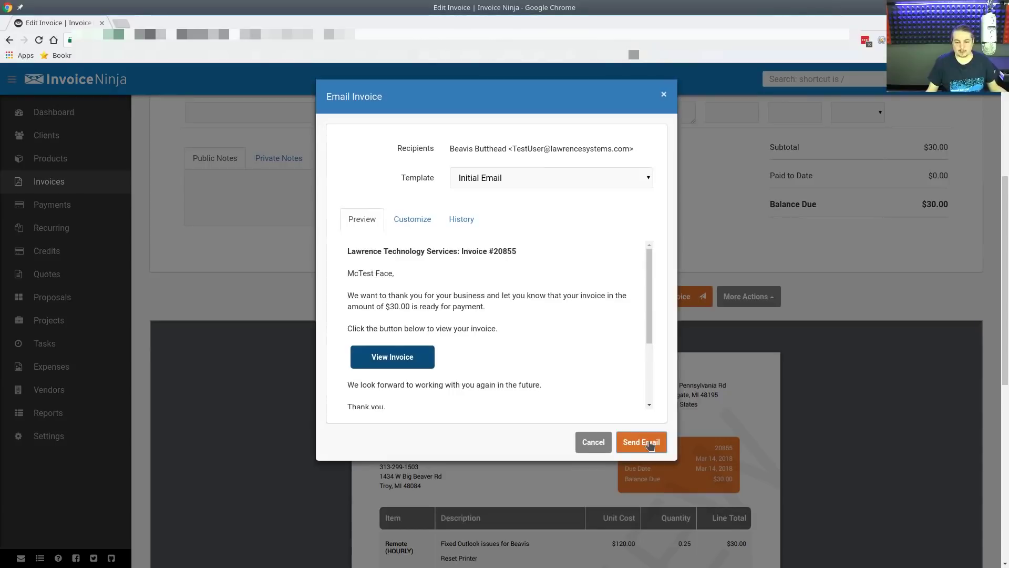
{"action": "left_click", "coordinate": [651, 445]}
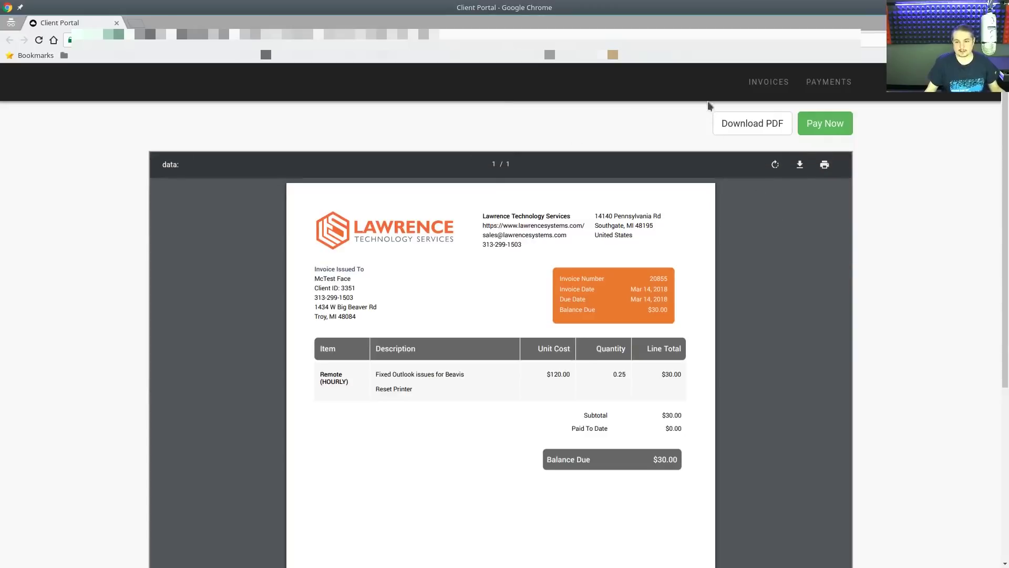
Start paying the invoice in the client portal, and look over the sent invoice back in the invoice editor.
{"action": "left_click", "coordinate": [826, 125]}
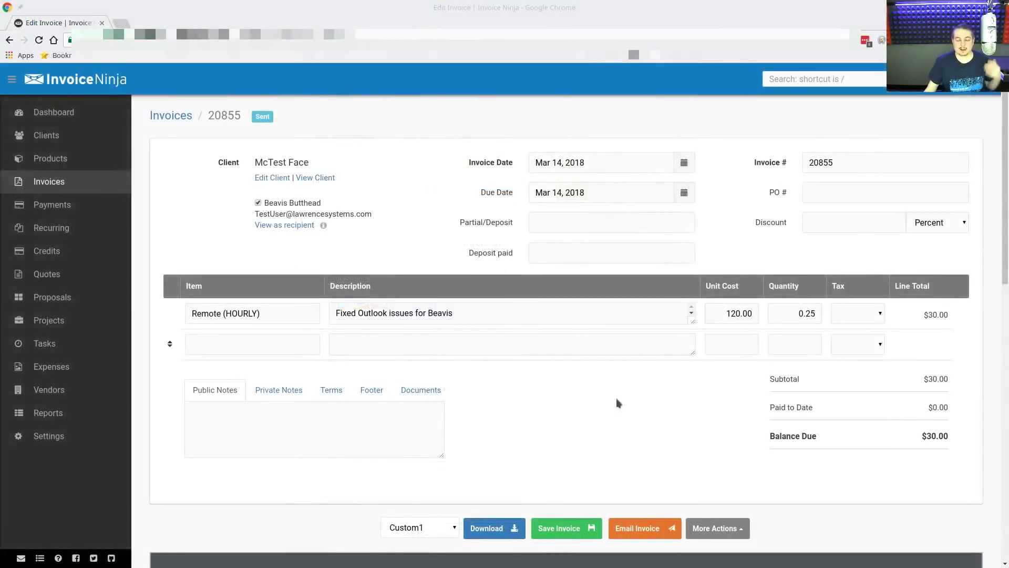
{"action": "scroll", "coordinate": [626, 418], "scroll_direction": "down", "scroll_amount": 3}
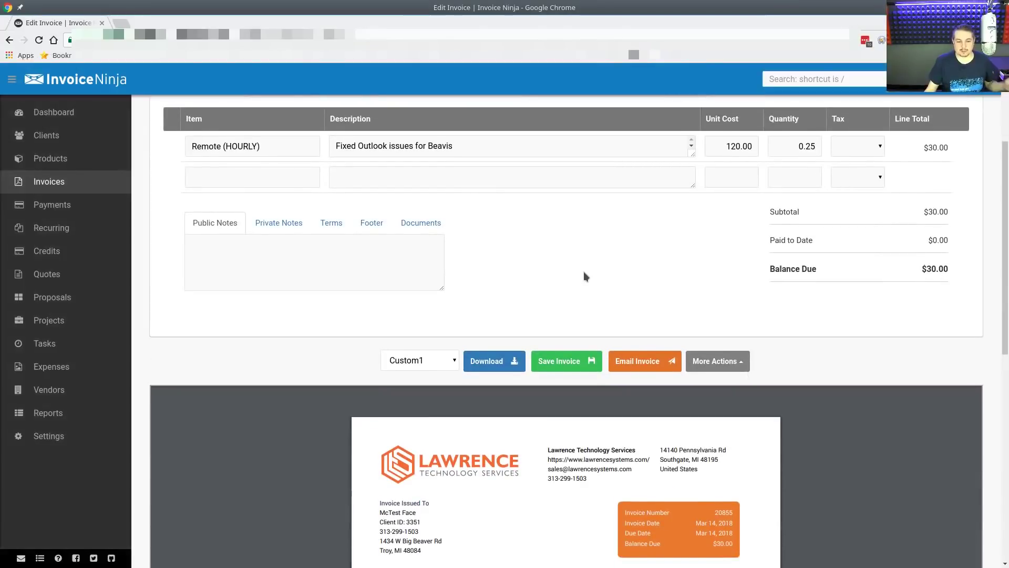
{"action": "scroll", "coordinate": [583, 271], "scroll_direction": "up", "scroll_amount": 3}
Add a second Remote (HOURLY) line item to the invoice.
{"action": "left_click", "coordinate": [286, 346]}
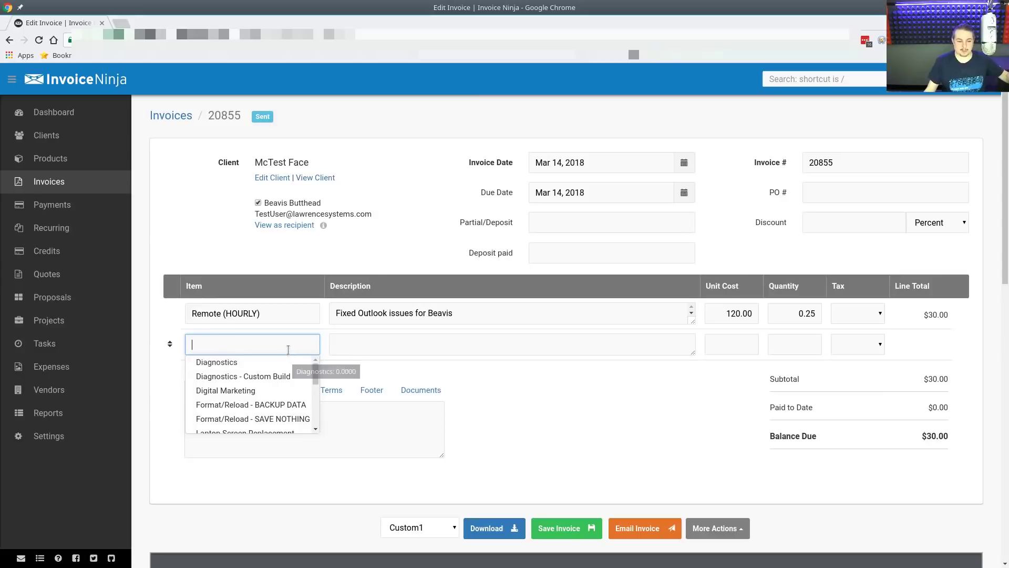
{"action": "type", "text": "re"}
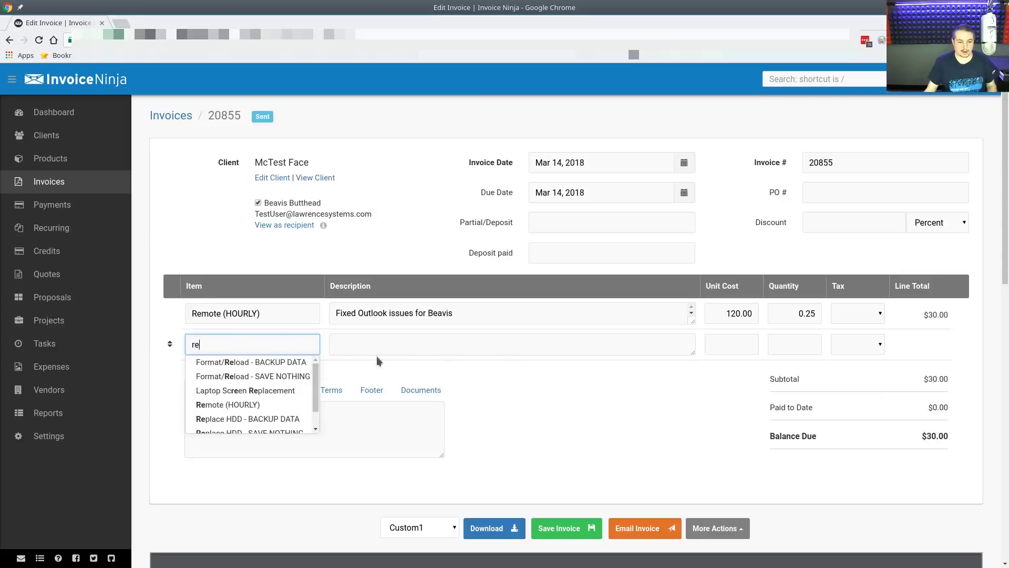
{"action": "type", "text": "m"}
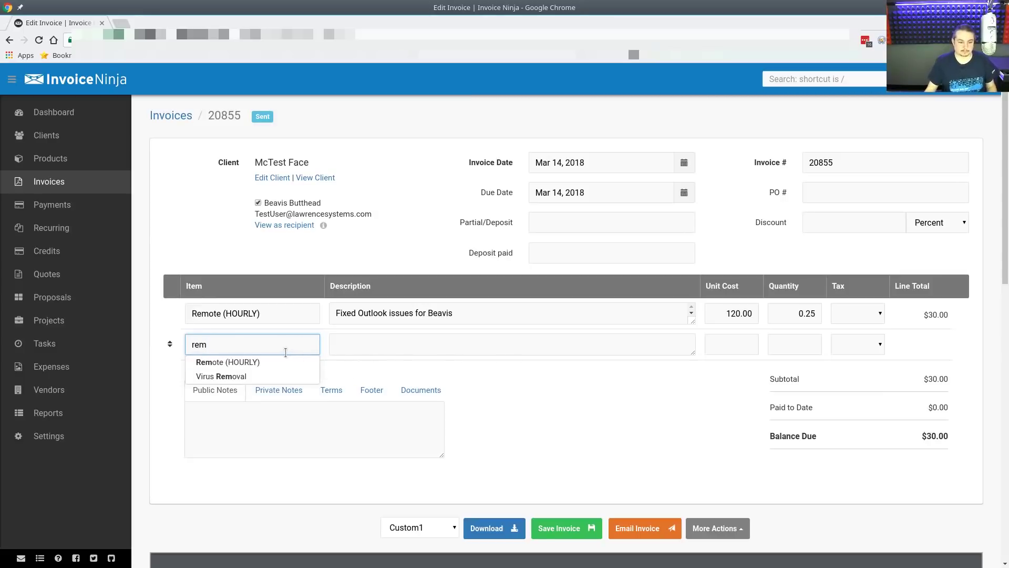
{"action": "key", "text": "Return"}
Enter "some other thing" as the second Remote (HOURLY) item's description and save the invoice.
{"action": "left_click", "coordinate": [430, 342]}
{"action": "type", "text": "some othwer"}
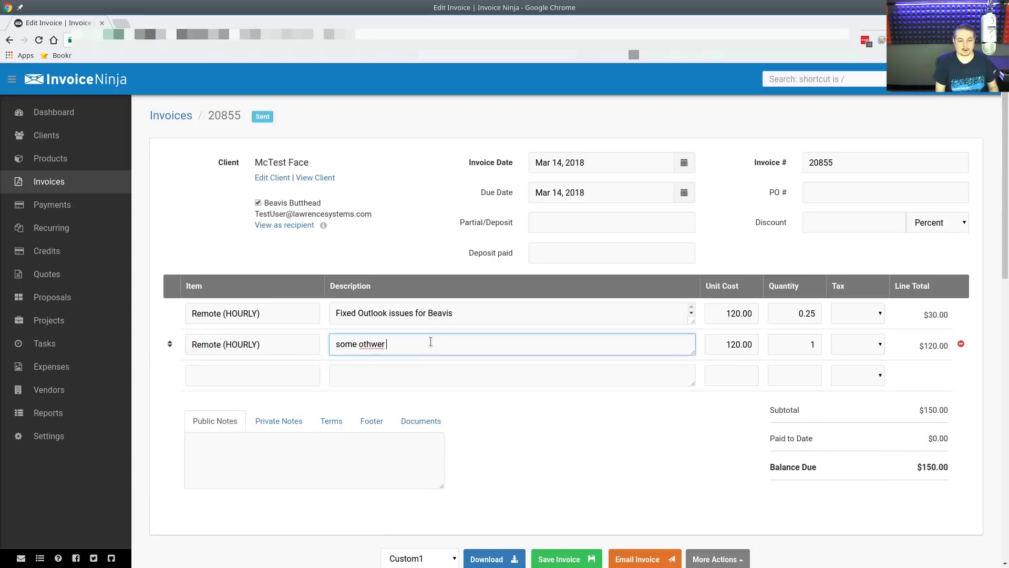
{"action": "key", "text": "ctrl+shift+Left"}
{"action": "type", "text": "other thin"}
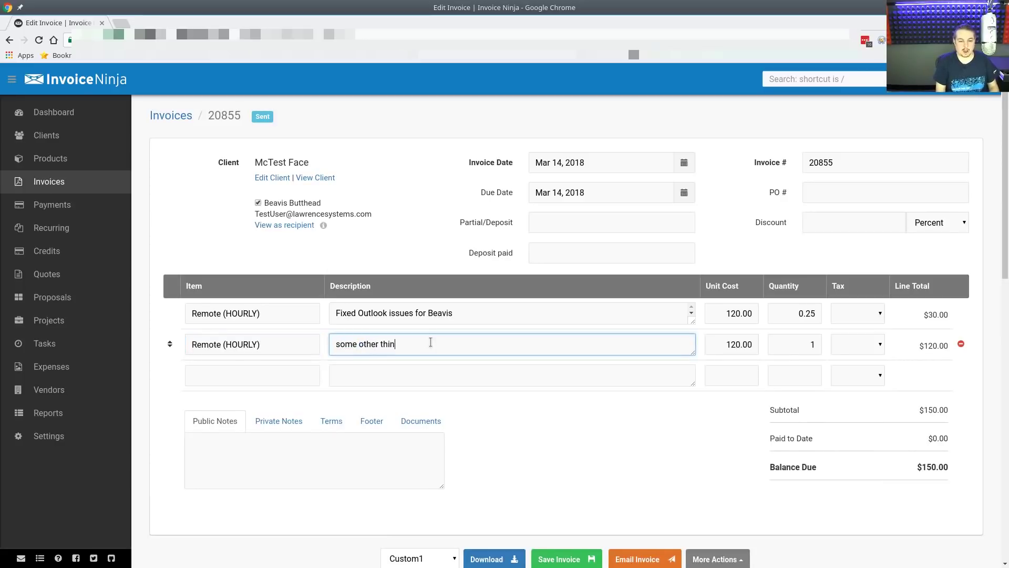
{"action": "left_click", "coordinate": [697, 418]}
{"action": "scroll", "coordinate": [624, 387], "scroll_direction": "down", "scroll_amount": 3}
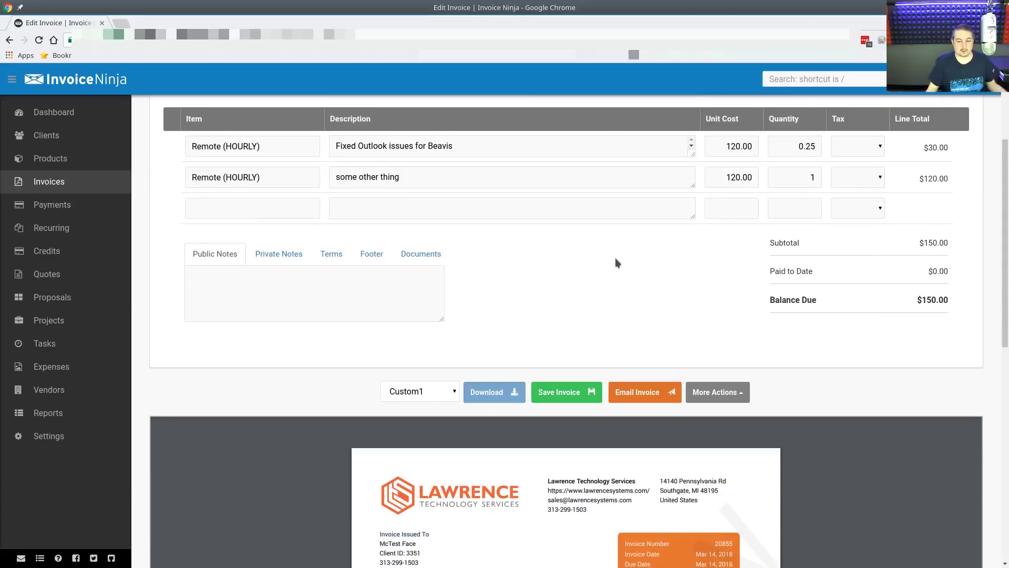
{"action": "scroll", "coordinate": [615, 261], "scroll_direction": "down", "scroll_amount": 2}
{"action": "scroll", "coordinate": [653, 293], "scroll_direction": "up", "scroll_amount": 4}
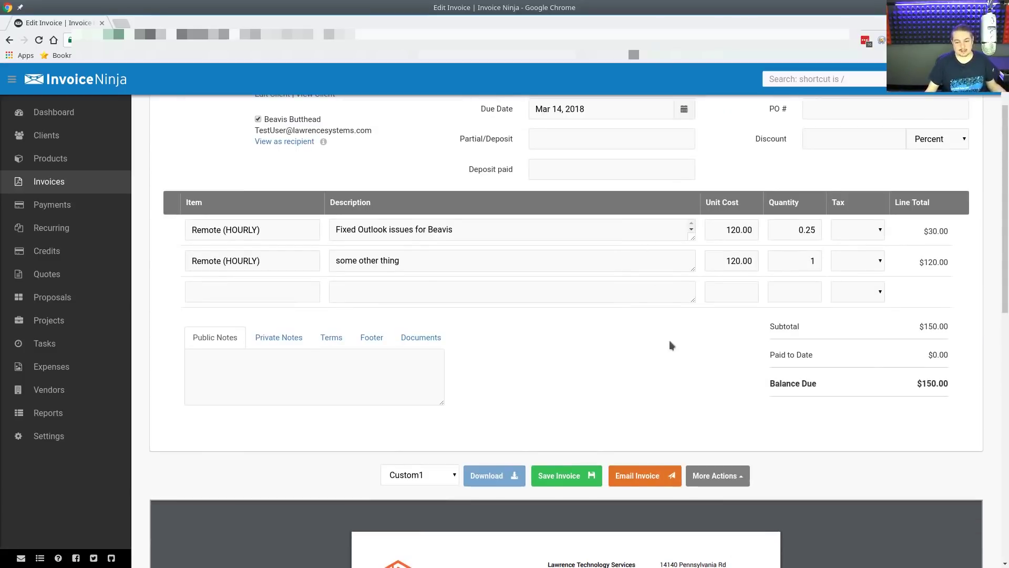
{"action": "left_click", "coordinate": [559, 476]}
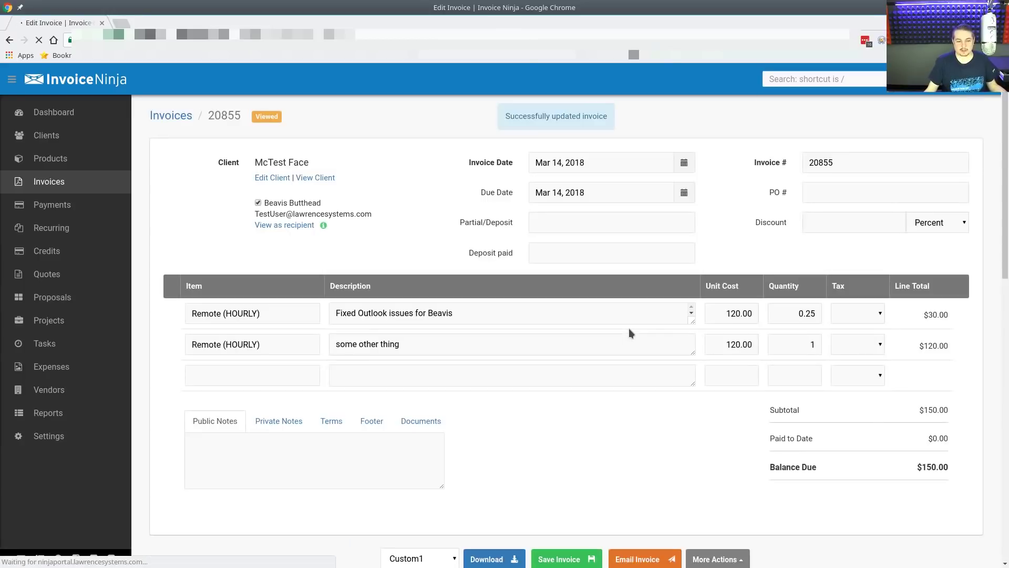
Check the updated invoice's line items and balance in the client portal.
{"action": "scroll", "coordinate": [626, 329], "scroll_direction": "down", "scroll_amount": 2}
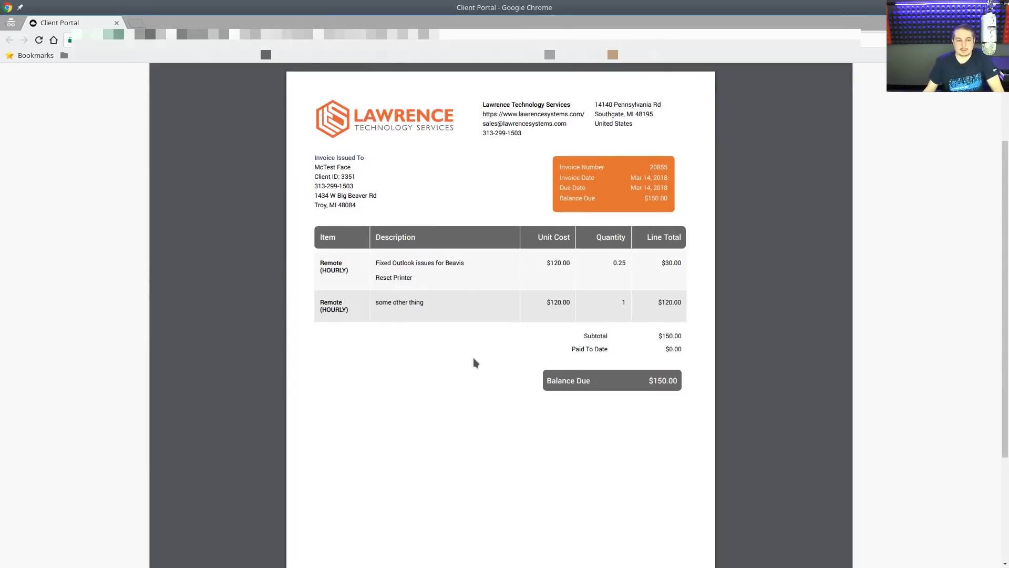
{"action": "scroll", "coordinate": [915, 336], "scroll_direction": "up", "scroll_amount": 2}
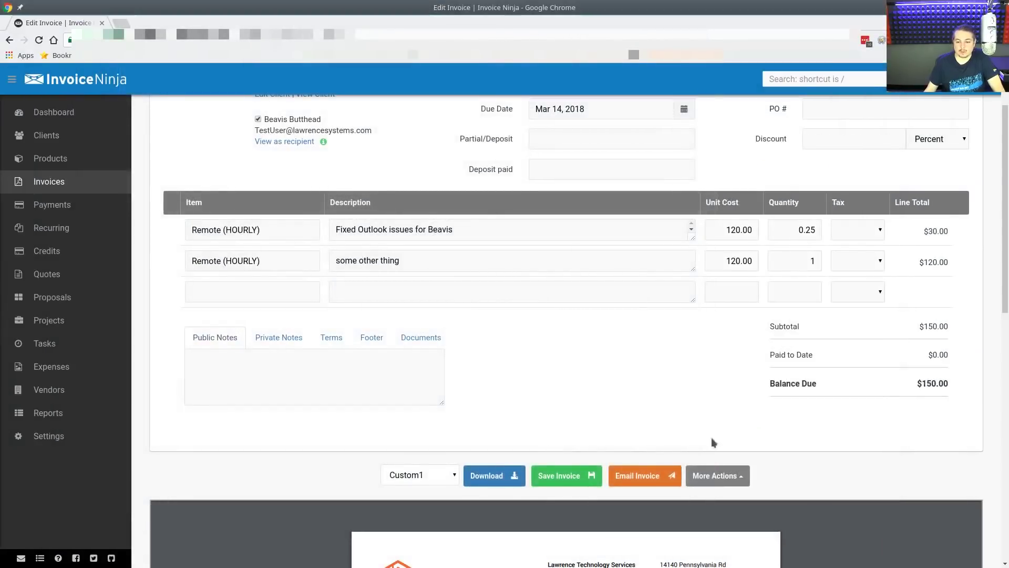
View the invoice's history and compare the Mar 14, 2018 5:01 pm version with the 5:04 pm version.
{"action": "left_click", "coordinate": [716, 476]}
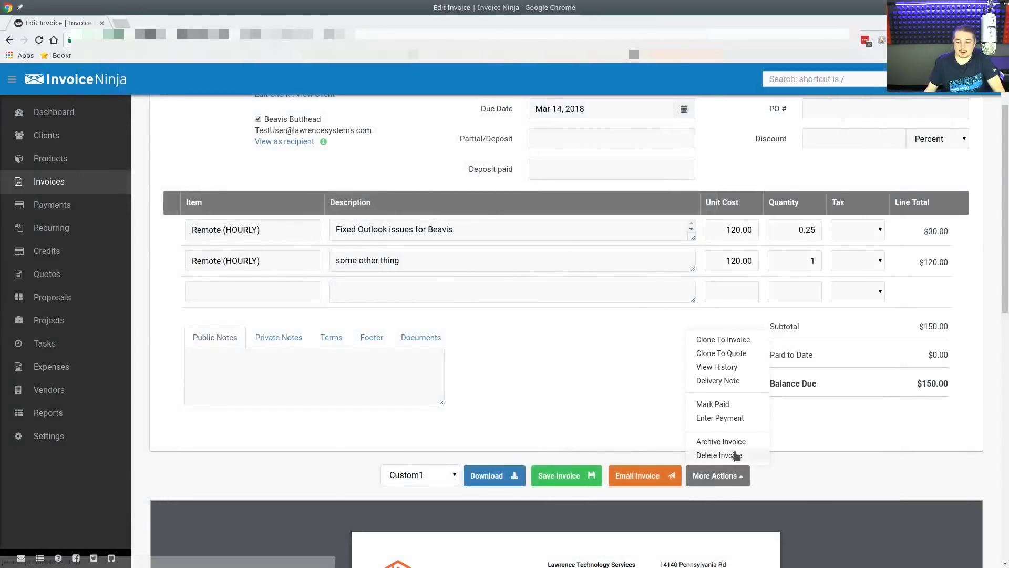
{"action": "left_click", "coordinate": [755, 369]}
{"action": "left_click", "coordinate": [386, 150]}
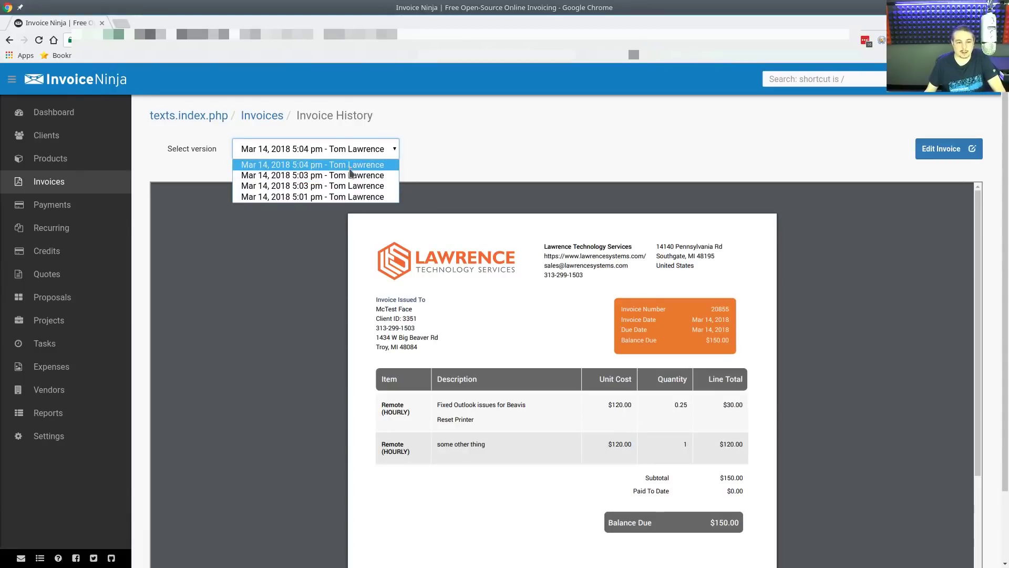
{"action": "left_click", "coordinate": [357, 197]}
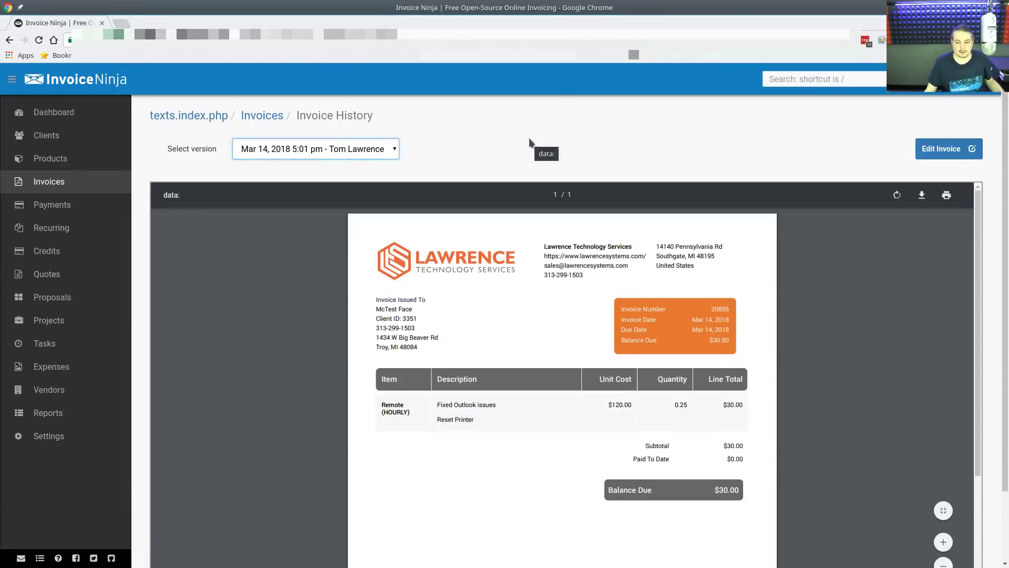
{"action": "left_click", "coordinate": [340, 154]}
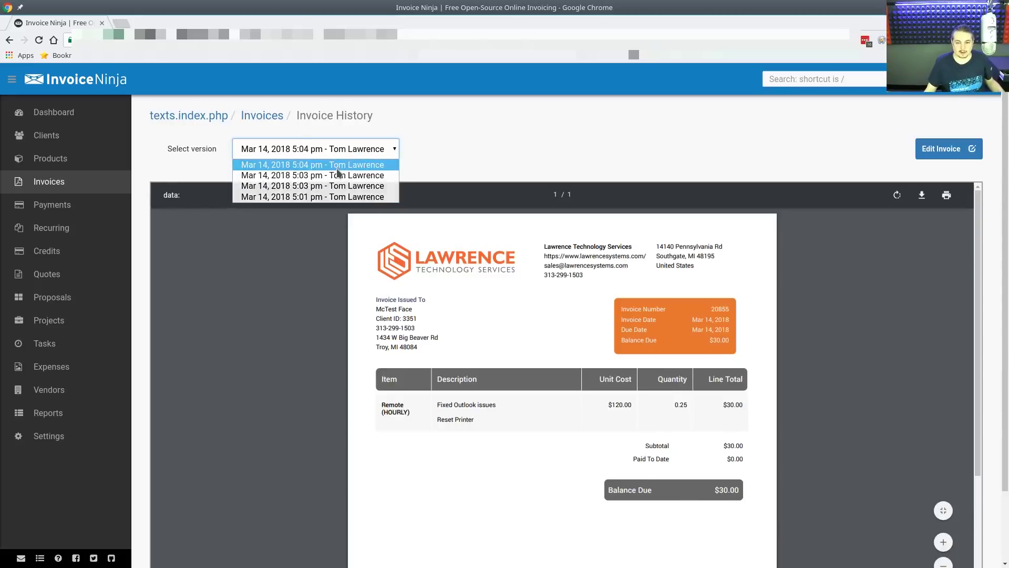
{"action": "left_click", "coordinate": [338, 167]}
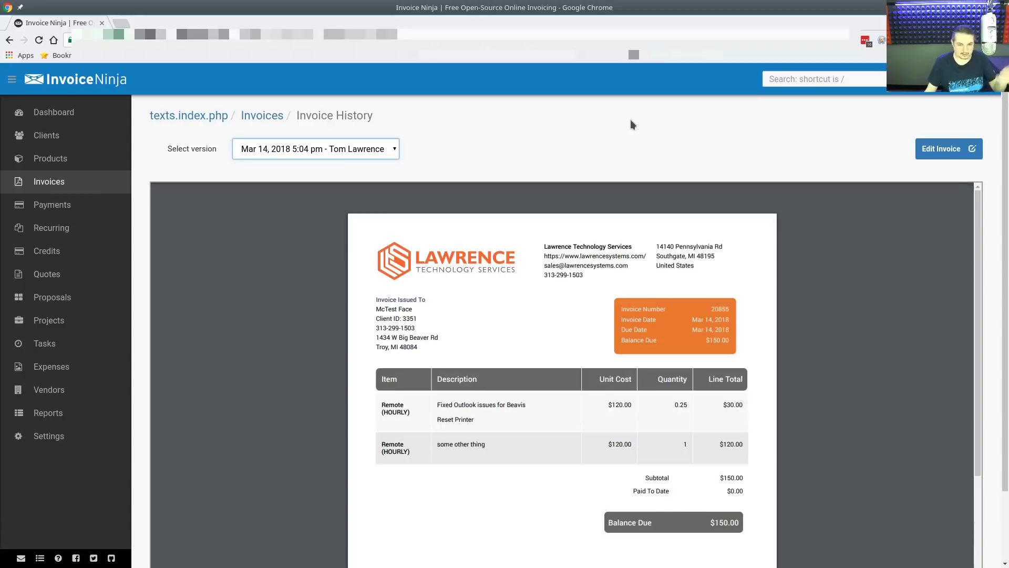
{"action": "left_click", "coordinate": [363, 149]}
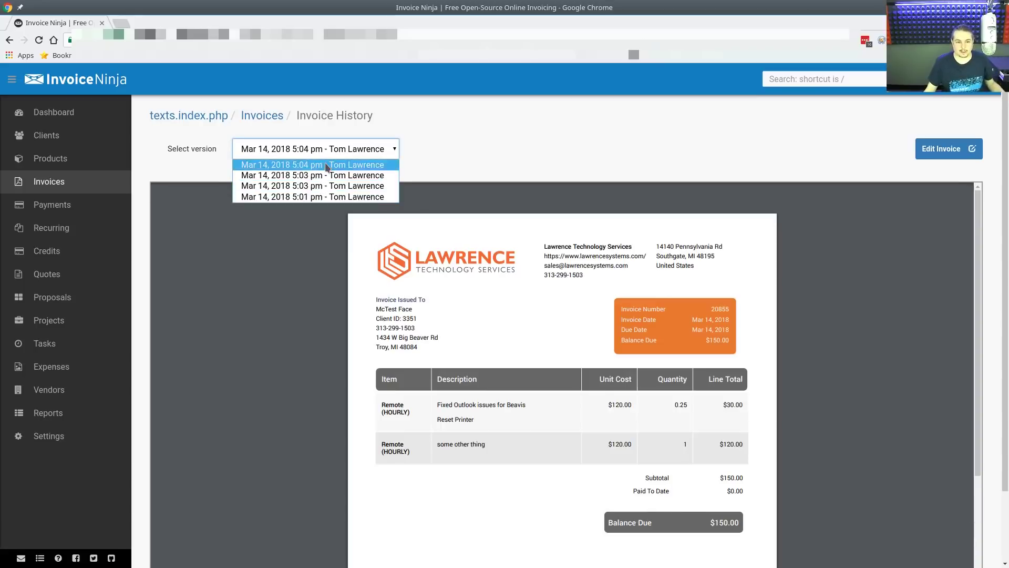
{"action": "left_click", "coordinate": [467, 149]}
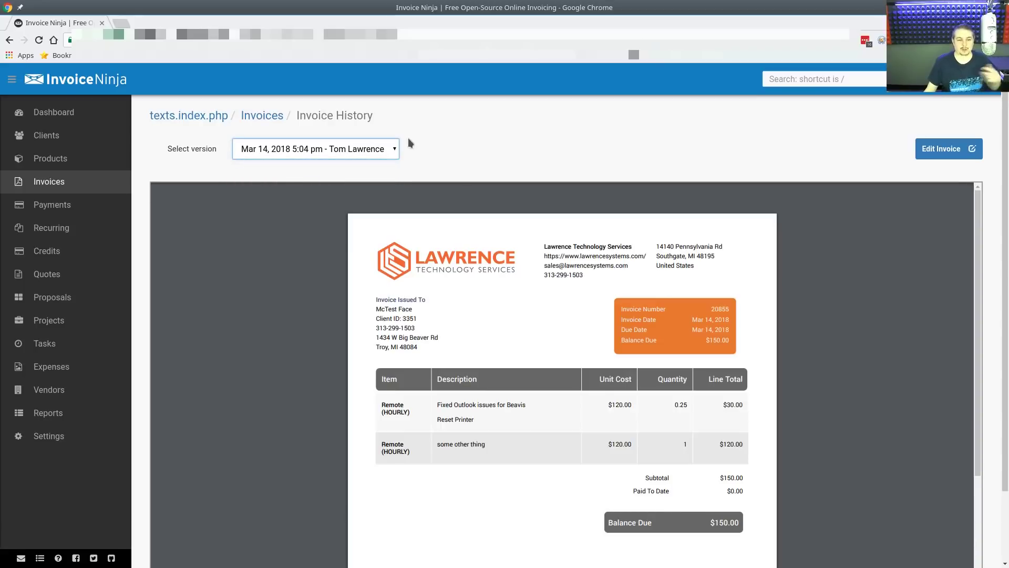
Return to editing the invoice from its history and examine its line items and PDF preview.
{"action": "left_click", "coordinate": [949, 154]}
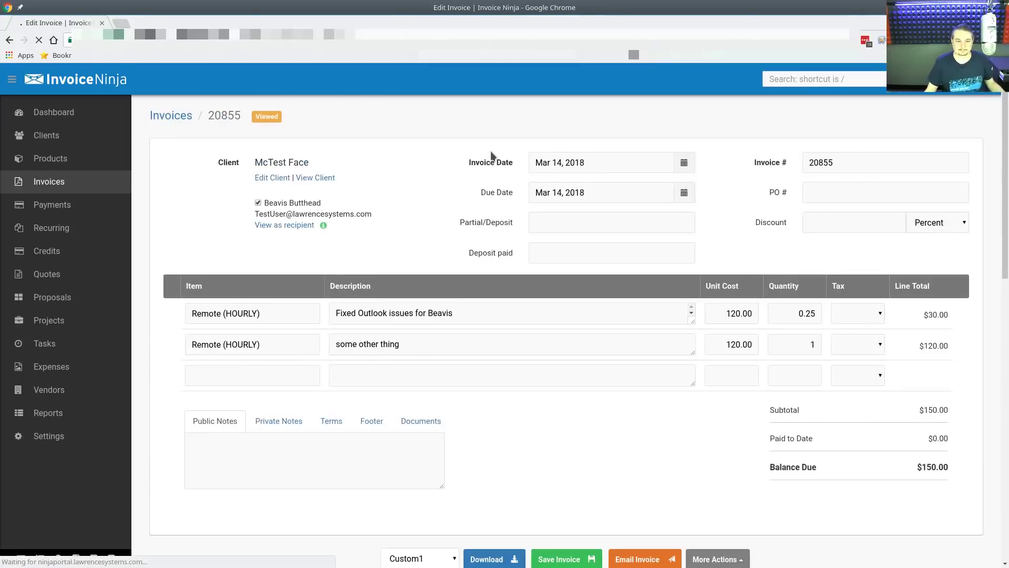
{"action": "scroll", "coordinate": [645, 372], "scroll_direction": "down", "scroll_amount": 4}
{"action": "scroll", "coordinate": [645, 372], "scroll_direction": "up", "scroll_amount": 4}
{"action": "scroll", "coordinate": [645, 372], "scroll_direction": "down", "scroll_amount": 3}
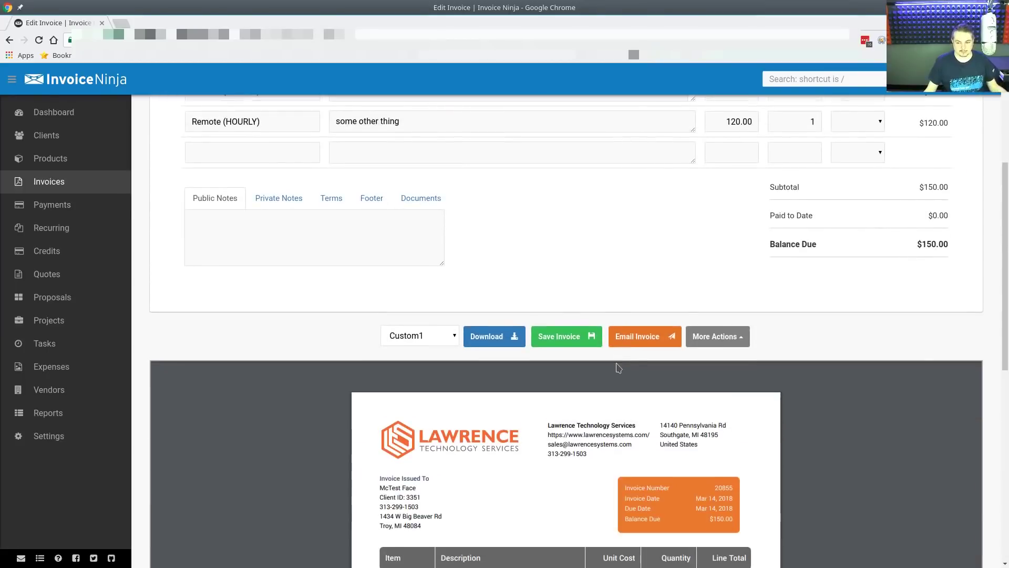
{"action": "scroll", "coordinate": [903, 277], "scroll_direction": "up", "scroll_amount": 2}
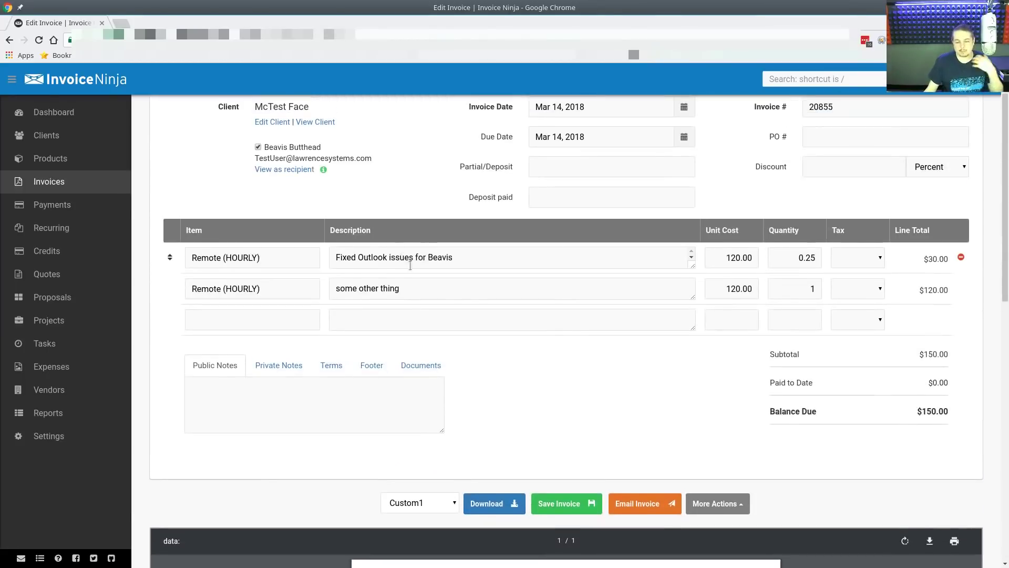
{"action": "scroll", "coordinate": [561, 339], "scroll_direction": "down", "scroll_amount": 4}
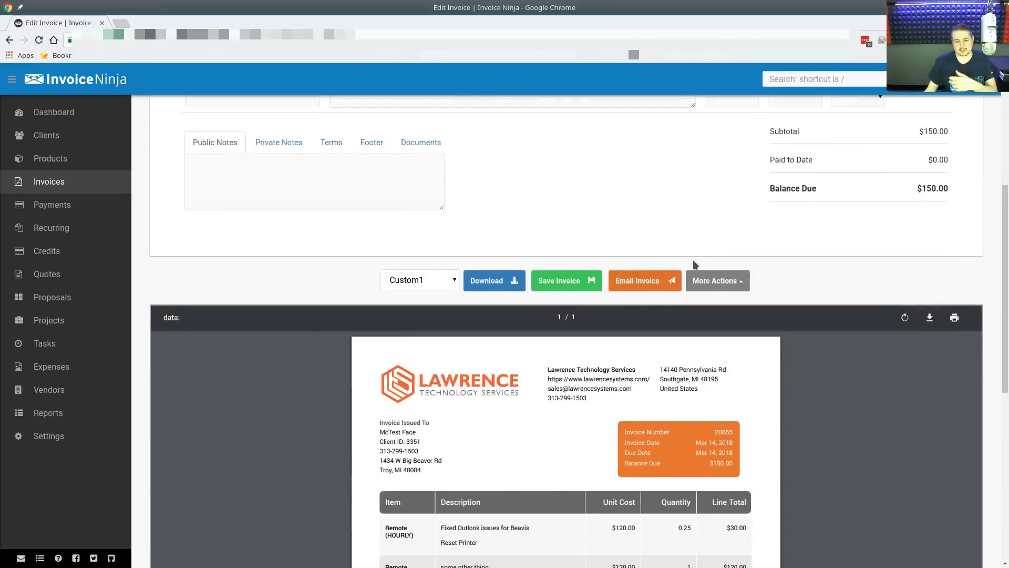
{"action": "scroll", "coordinate": [1000, 335], "scroll_direction": "down", "scroll_amount": 1}
{"action": "left_click_drag", "start_coordinate": [1002, 335], "coordinate": [1005, 397]}
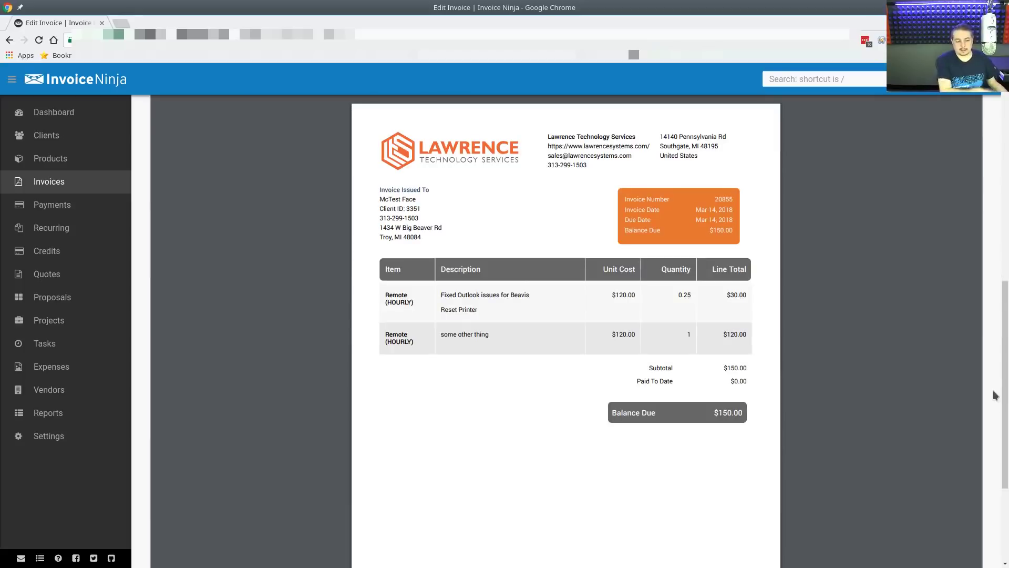
{"action": "scroll", "coordinate": [994, 394], "scroll_direction": "up", "scroll_amount": 2}
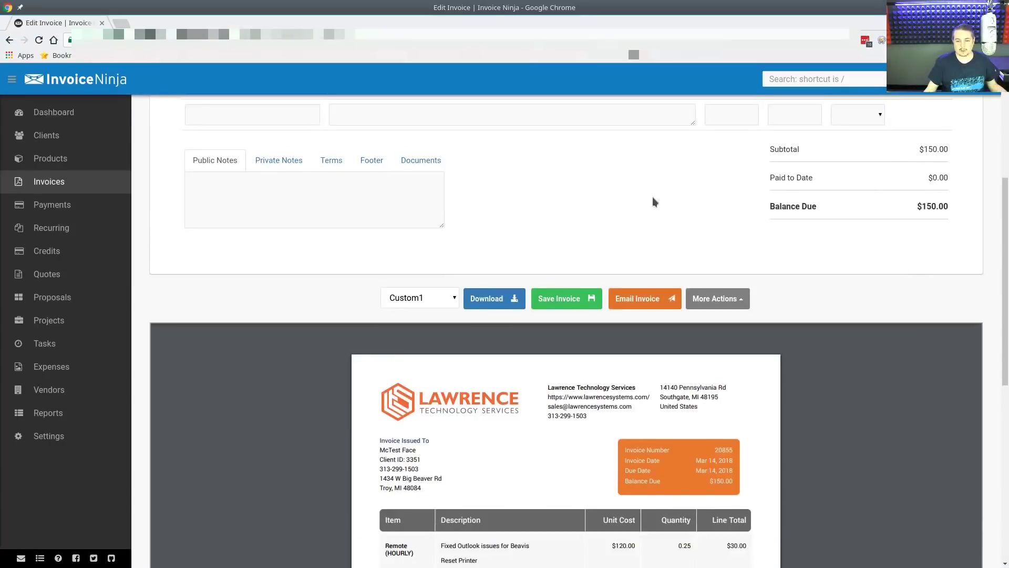
{"action": "scroll", "coordinate": [652, 198], "scroll_direction": "up", "scroll_amount": 4}
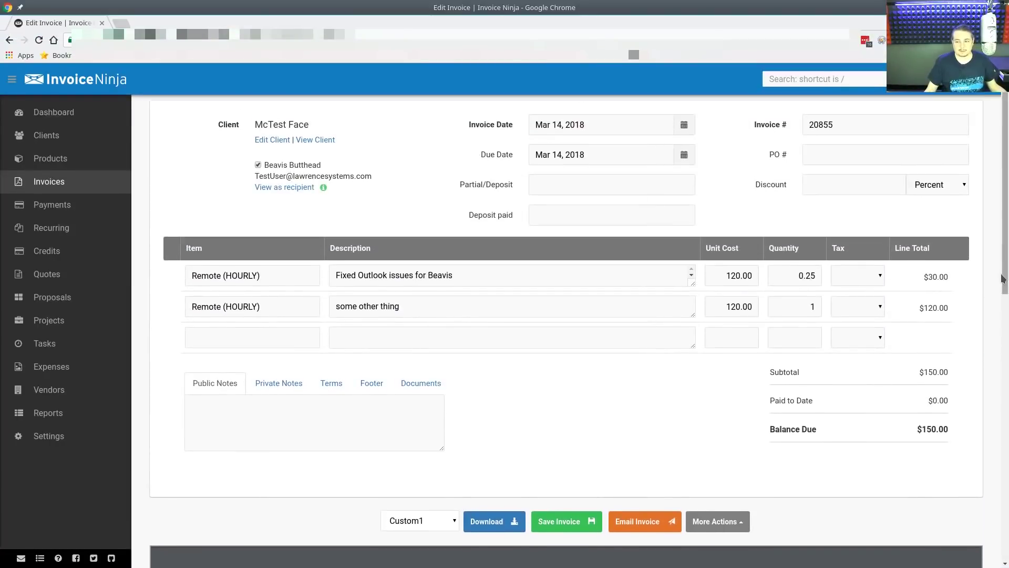
{"action": "scroll", "coordinate": [647, 223], "scroll_direction": "up", "scroll_amount": 1}
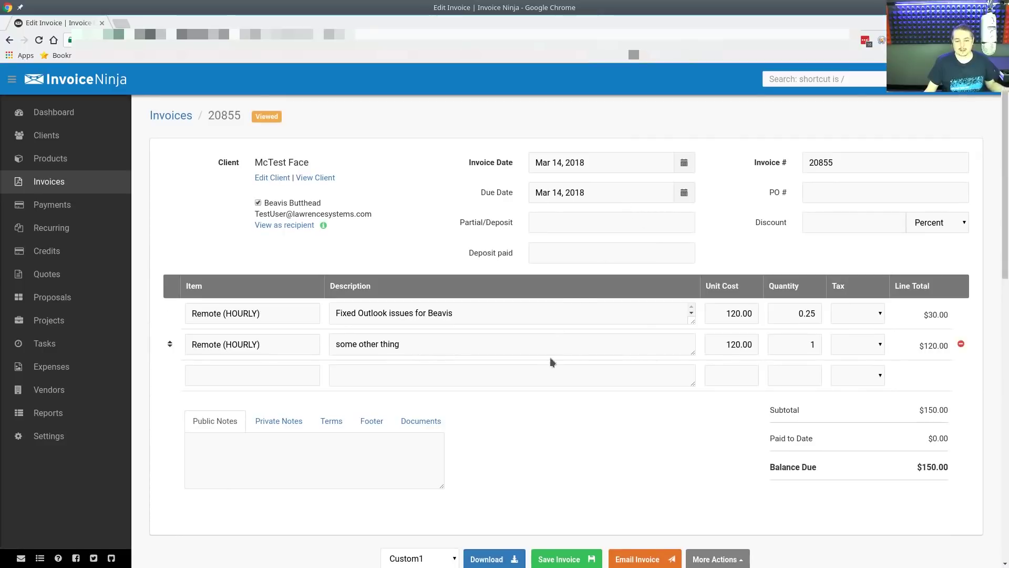
Open the invoiced client's overview page in a new tab and switch to it.
{"action": "middle_click", "coordinate": [315, 178]}
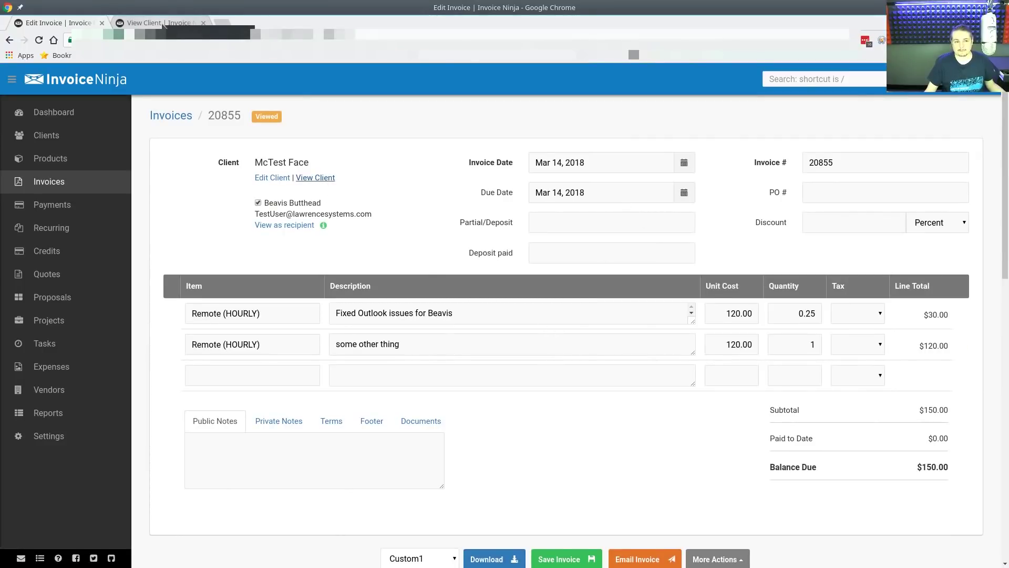
{"action": "left_click", "coordinate": [163, 25]}
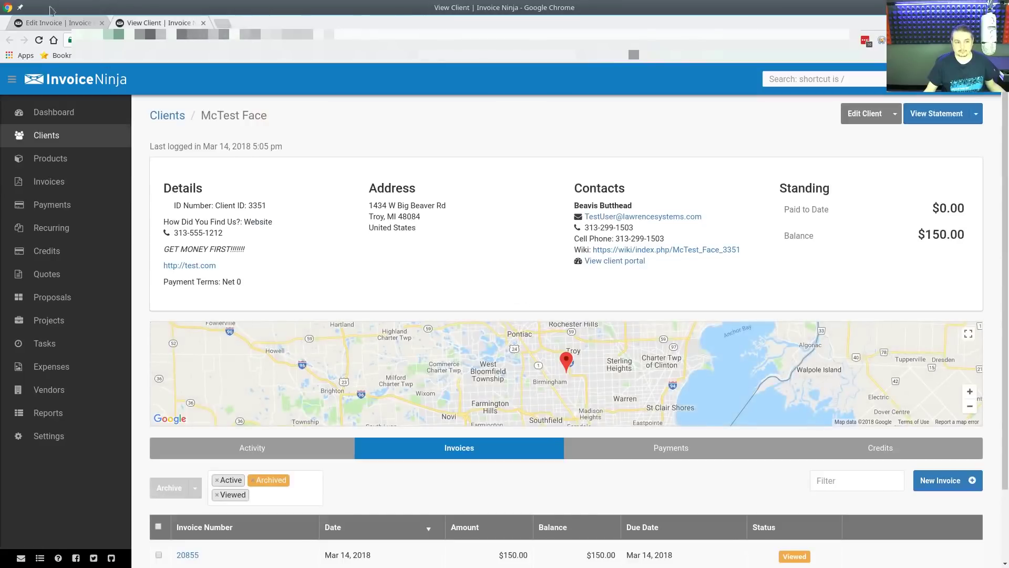
Return to the open invoice and mark it as paid.
{"action": "left_click", "coordinate": [59, 22]}
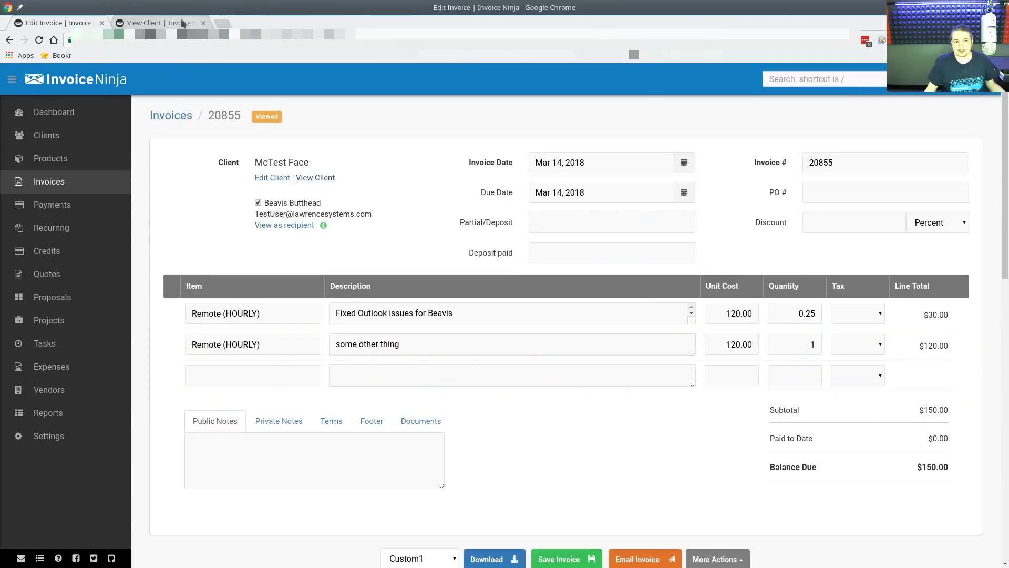
{"action": "scroll", "coordinate": [608, 349], "scroll_direction": "down", "scroll_amount": 3}
{"action": "left_click", "coordinate": [736, 428]}
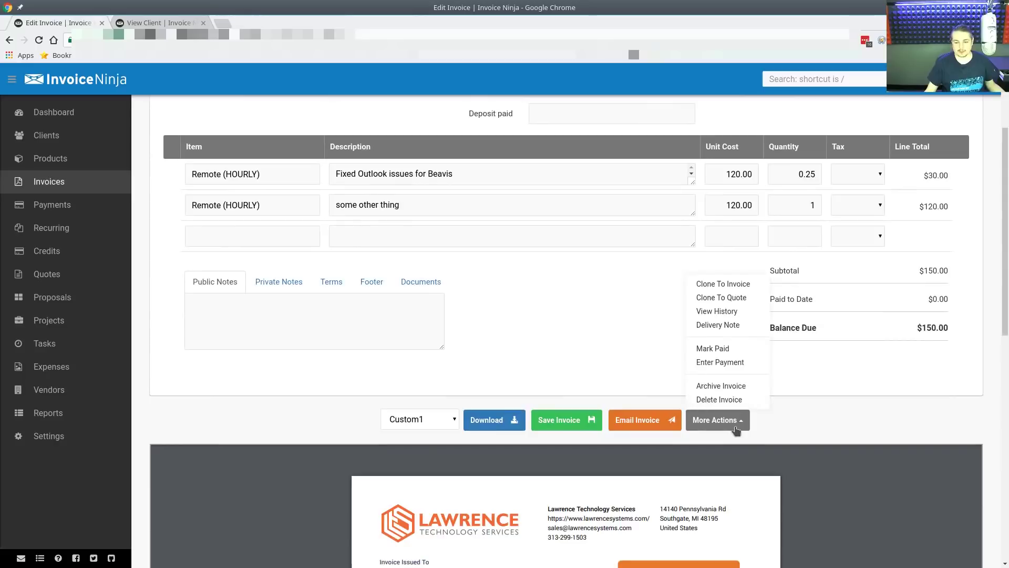
{"action": "left_click", "coordinate": [749, 349]}
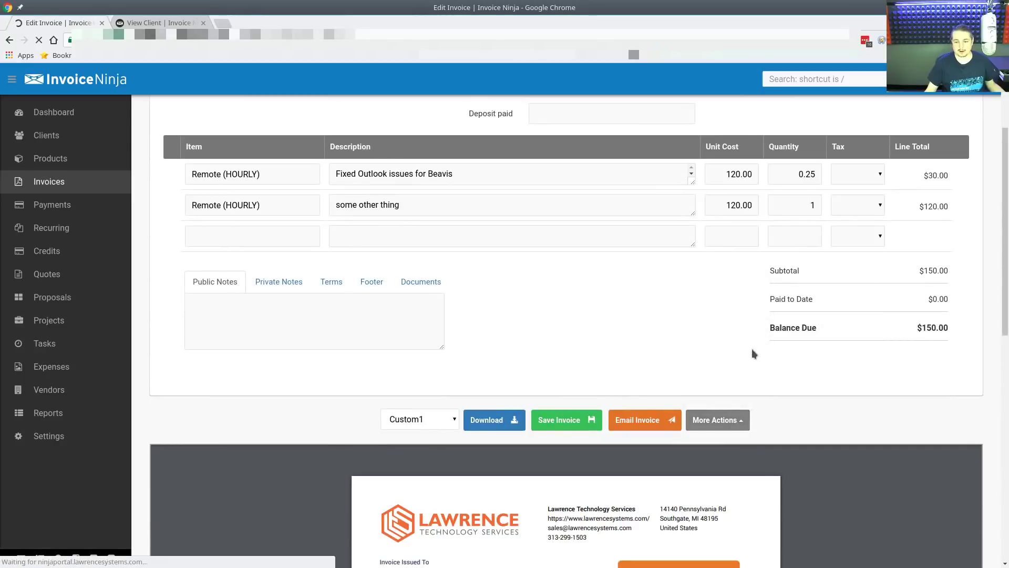
Go back to the client's overview and check the payment recorded against the invoice, including its transaction reference.
{"action": "left_click", "coordinate": [157, 23]}
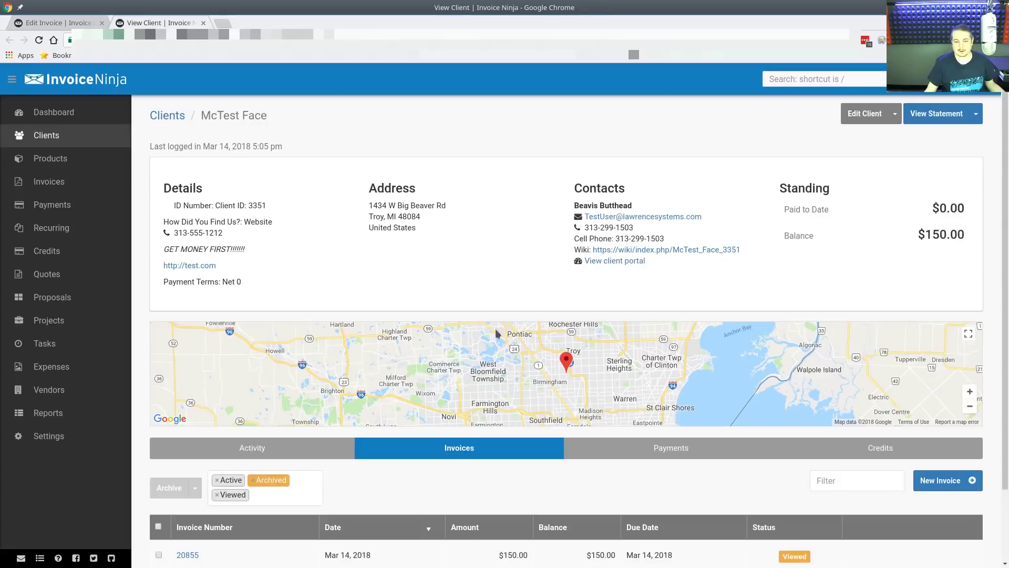
{"action": "left_click", "coordinate": [694, 448]}
{"action": "scroll", "coordinate": [540, 382], "scroll_direction": "down", "scroll_amount": 2}
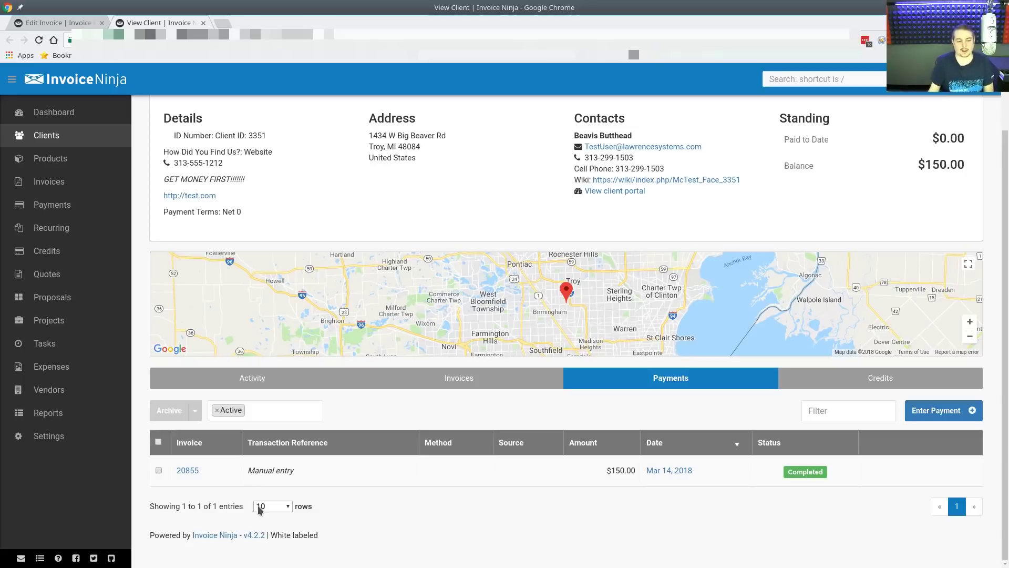
{"action": "left_click_drag", "start_coordinate": [247, 471], "coordinate": [405, 475]}
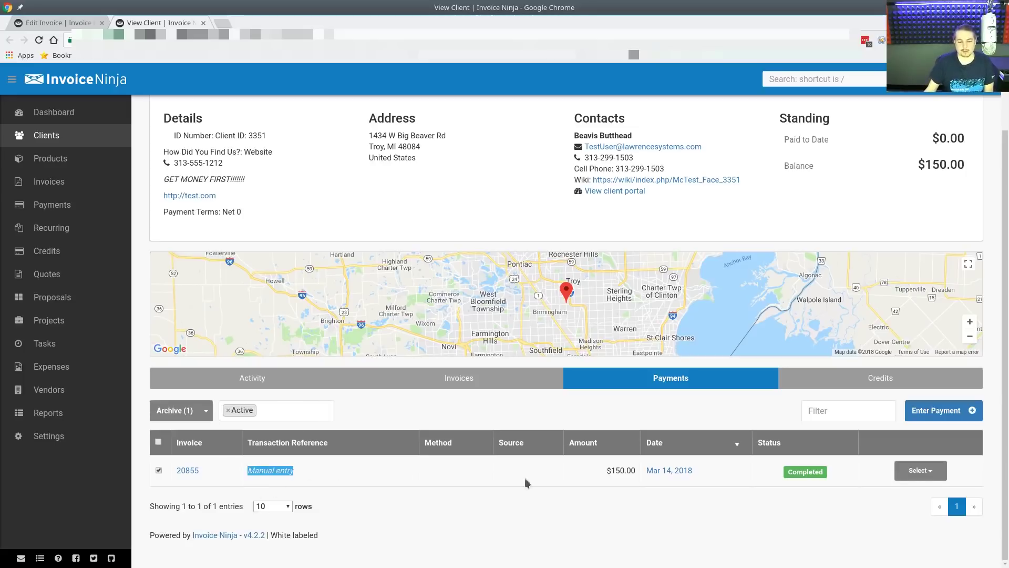
{"action": "left_click", "coordinate": [858, 475]}
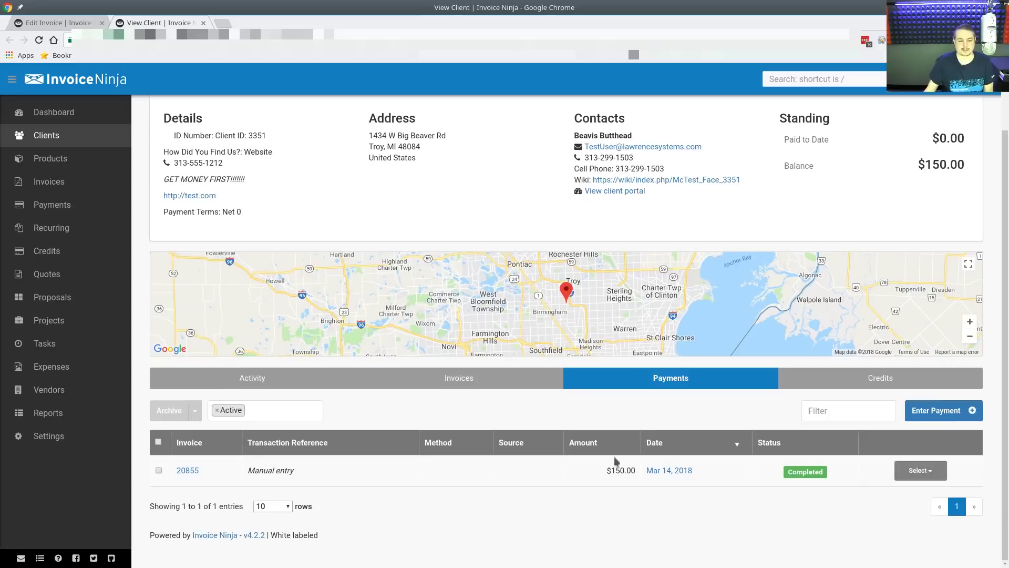
Start a new invoice from the client's invoice list and add a Remote (HOURLY) line item.
{"action": "left_click", "coordinate": [472, 389]}
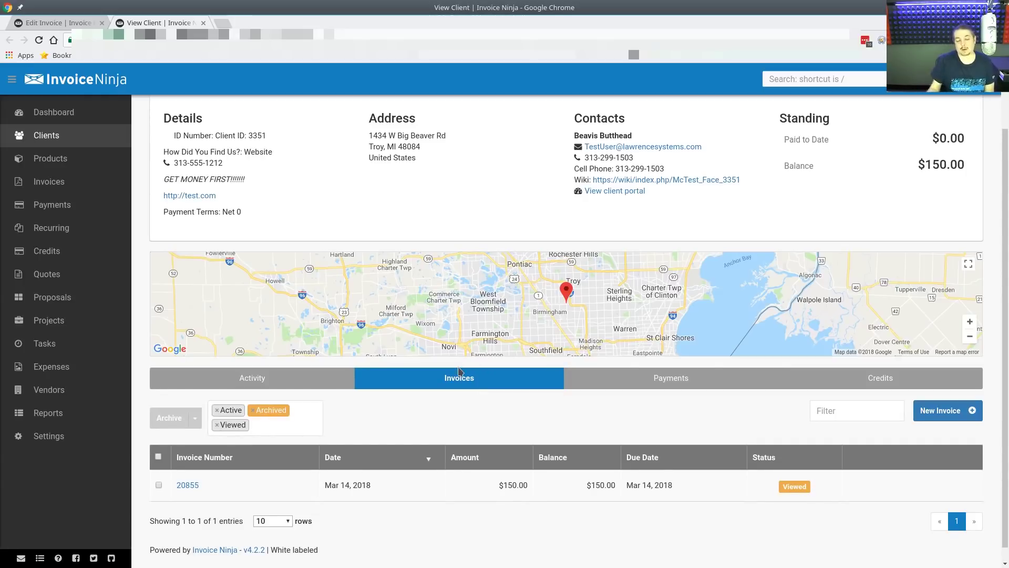
{"action": "scroll", "coordinate": [463, 339], "scroll_direction": "up", "scroll_amount": 2}
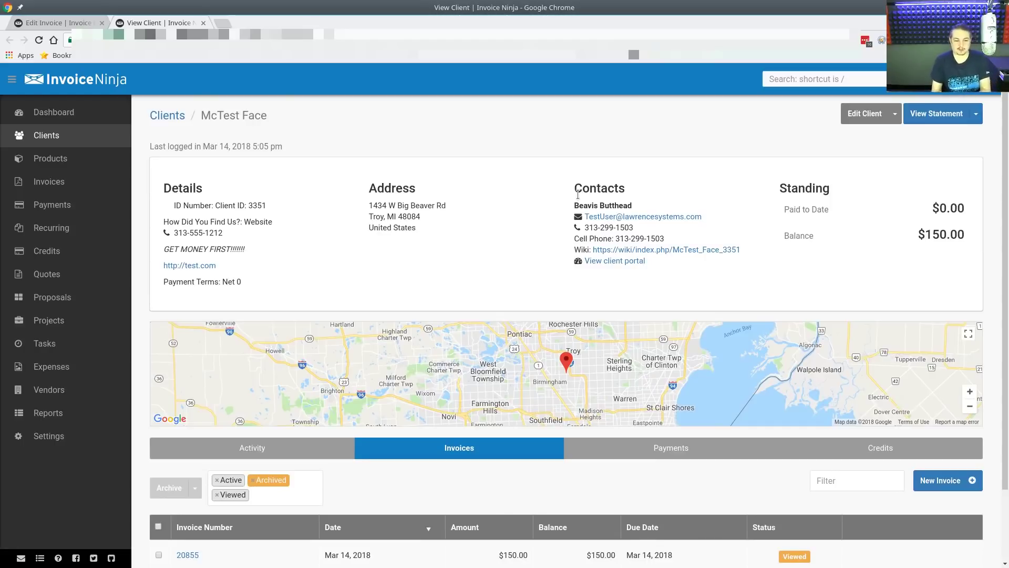
{"action": "scroll", "coordinate": [578, 194], "scroll_direction": "down", "scroll_amount": 2}
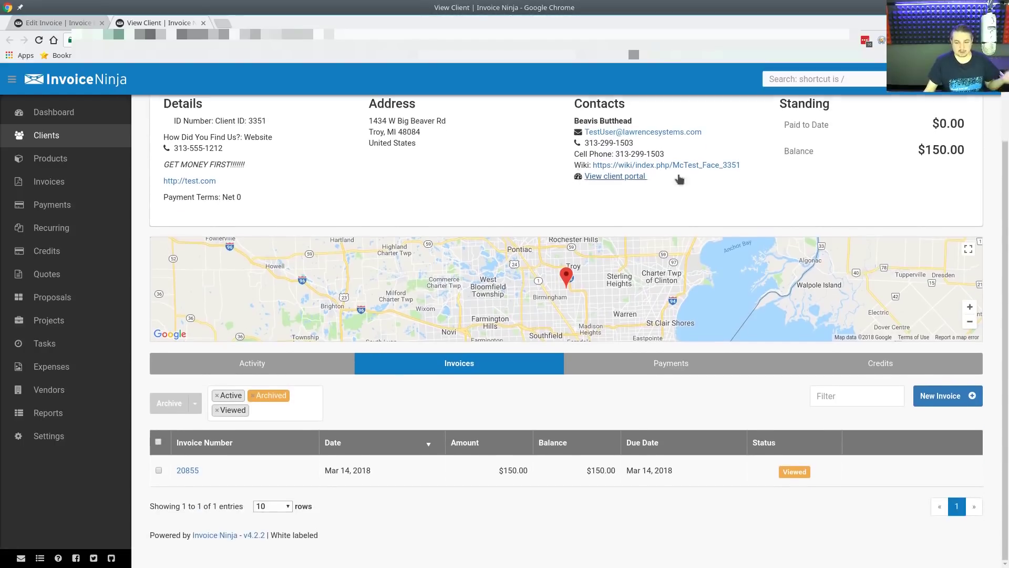
{"action": "left_click", "coordinate": [921, 396]}
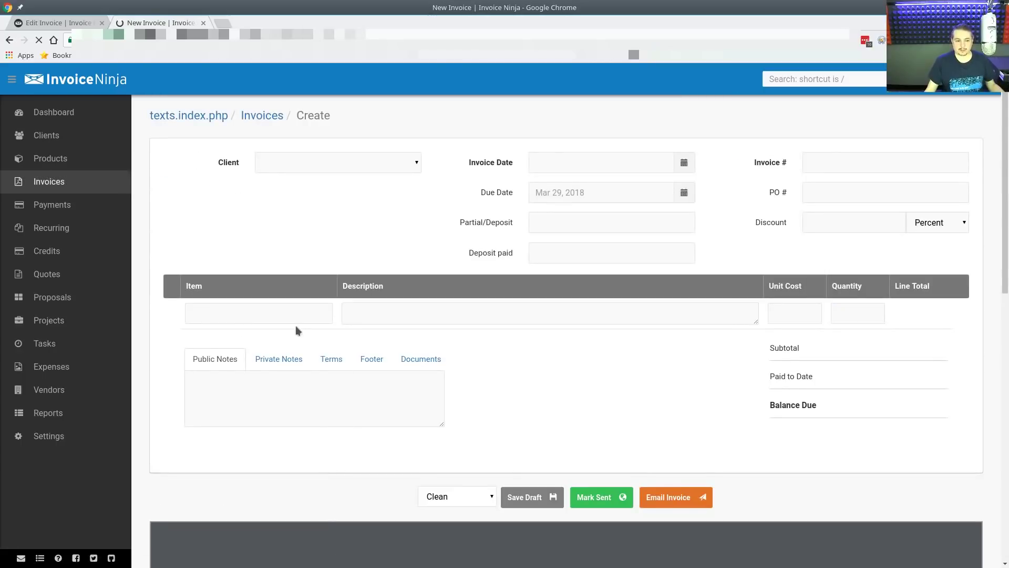
{"action": "left_click", "coordinate": [295, 311]}
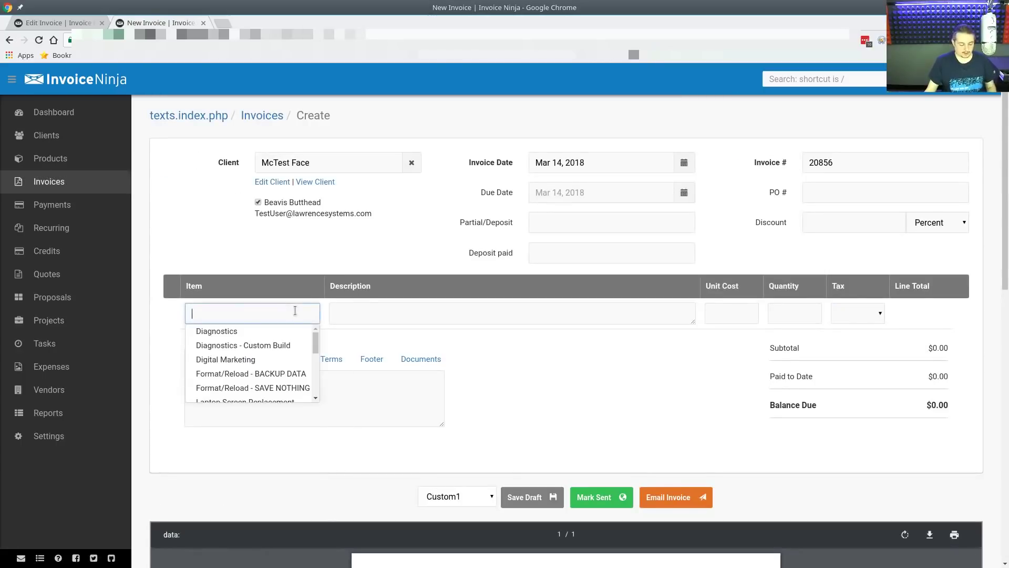
{"action": "type", "text": "re"}
{"action": "left_click", "coordinate": [273, 372]}
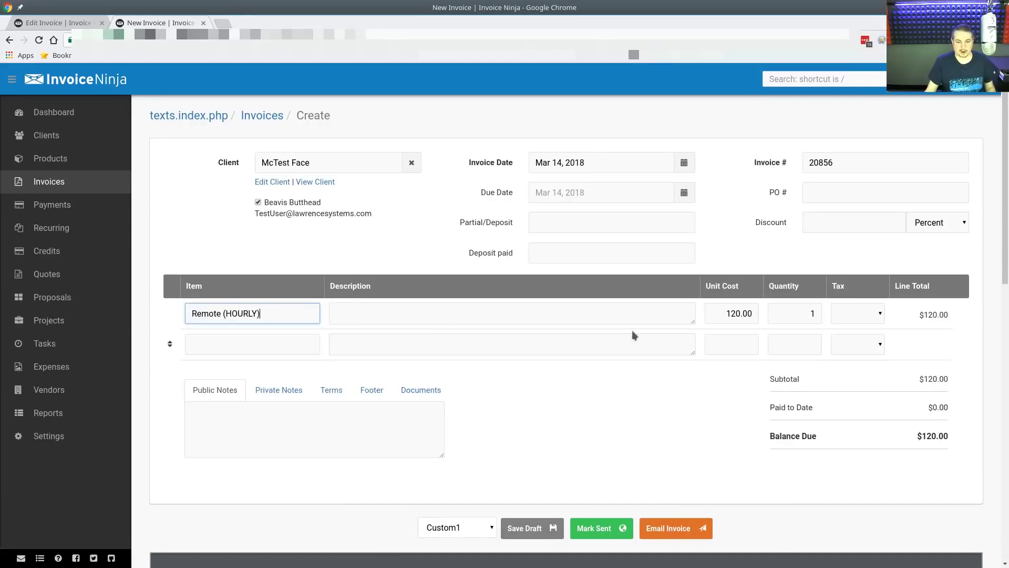
Describe the Remote (HOURLY) line as "ascascasc" and save the invoice as a draft.
{"action": "left_click_drag", "start_coordinate": [692, 321], "coordinate": [694, 422]}
{"action": "left_click", "coordinate": [421, 359]}
{"action": "type", "text": "ascascasc"}
{"action": "scroll", "coordinate": [558, 454], "scroll_direction": "down", "scroll_amount": 3}
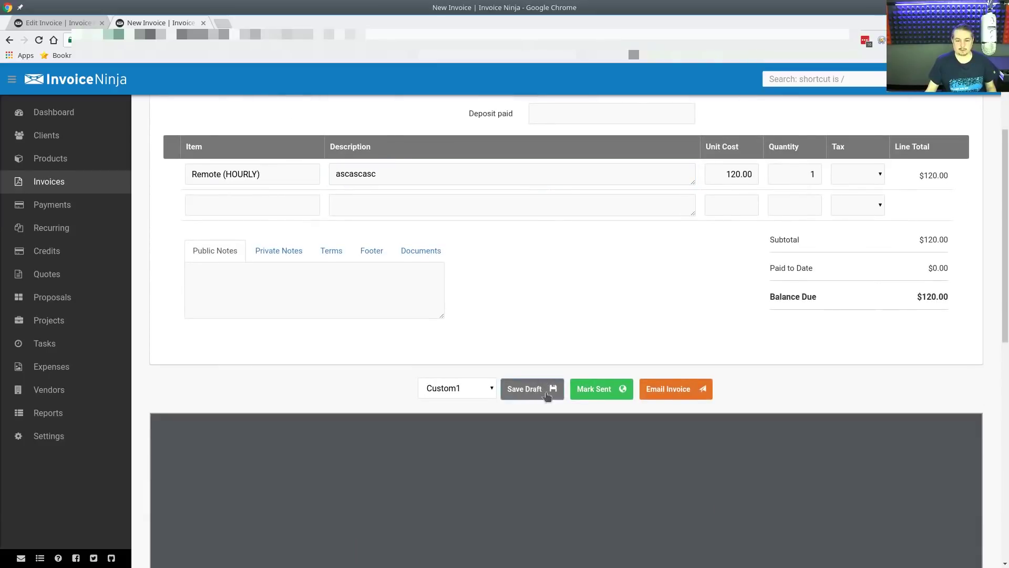
{"action": "left_click", "coordinate": [537, 390]}
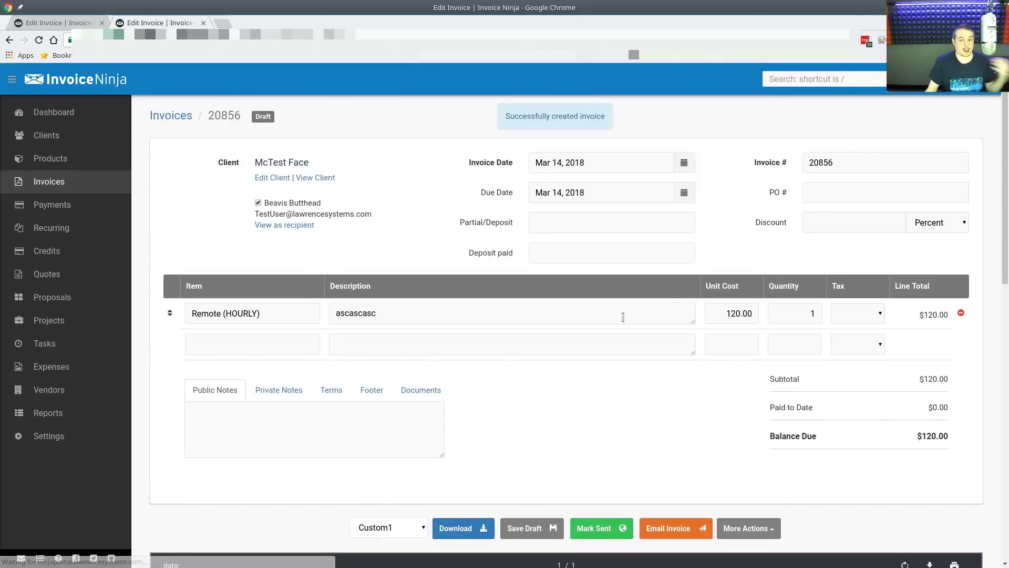
Enlarge the description box of the Remote (HOURLY) line and place the cursor in it.
{"action": "left_click_drag", "start_coordinate": [693, 321], "coordinate": [708, 430]}
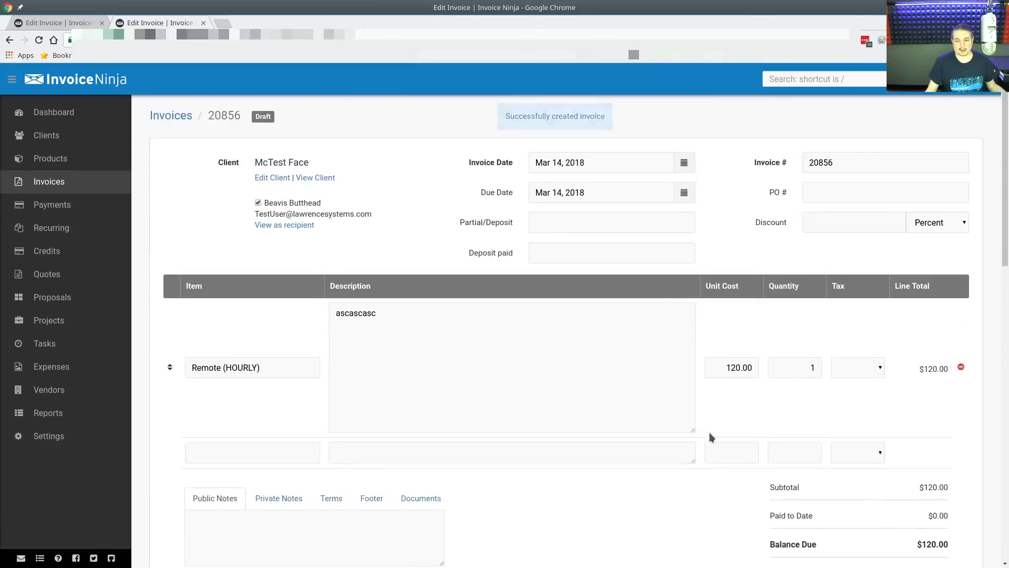
{"action": "left_click", "coordinate": [503, 384]}
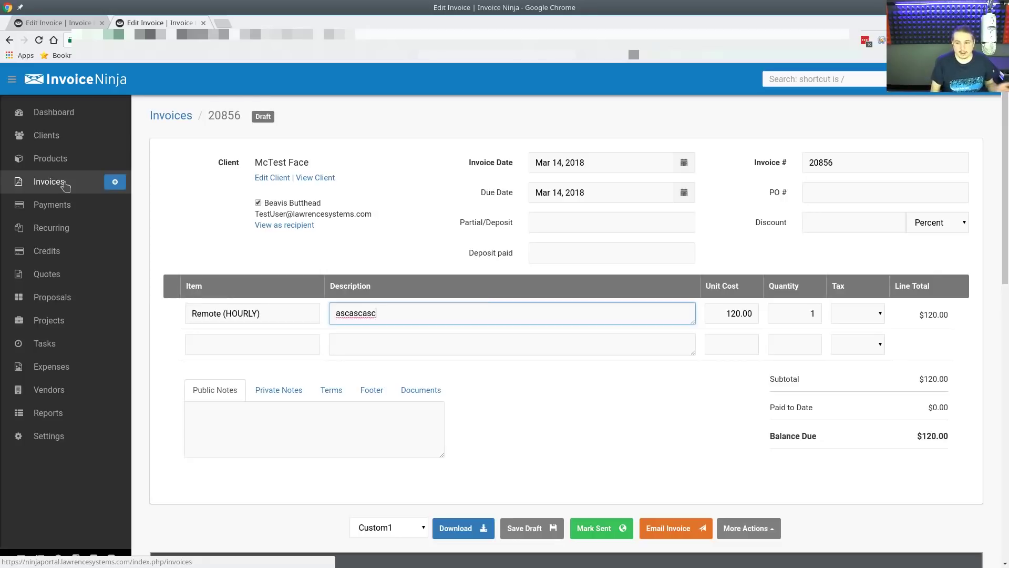
{"action": "left_click", "coordinate": [537, 405]}
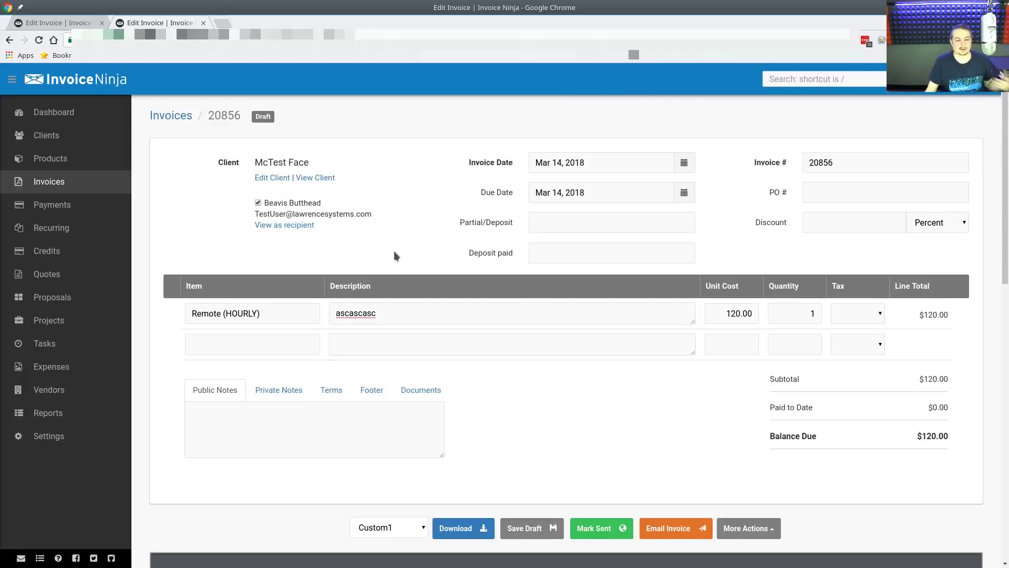
Open the Lawrence Technology Services Remote Support page in a new tab.
{"action": "left_click", "coordinate": [221, 23]}
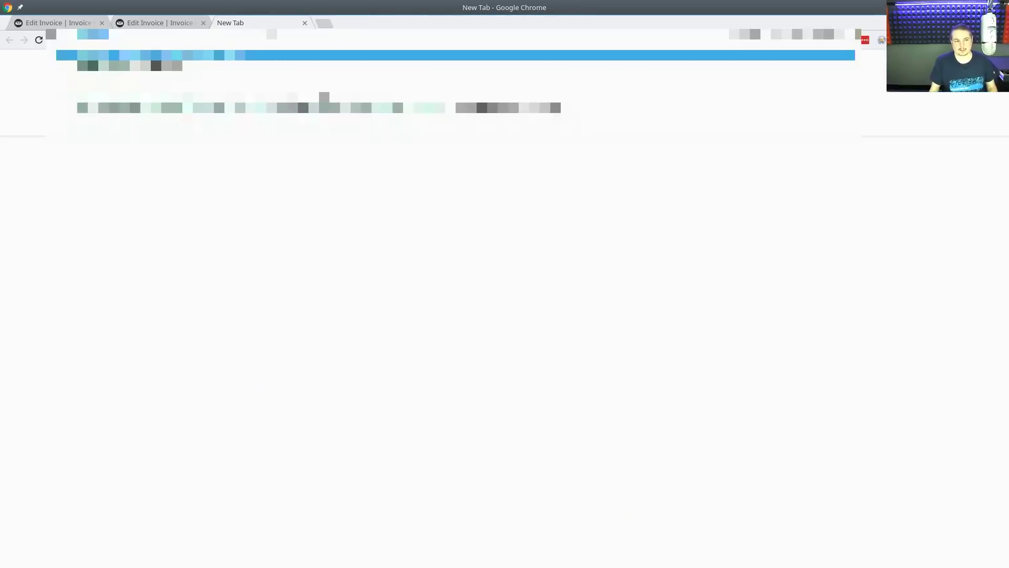
{"action": "key", "text": "Return"}
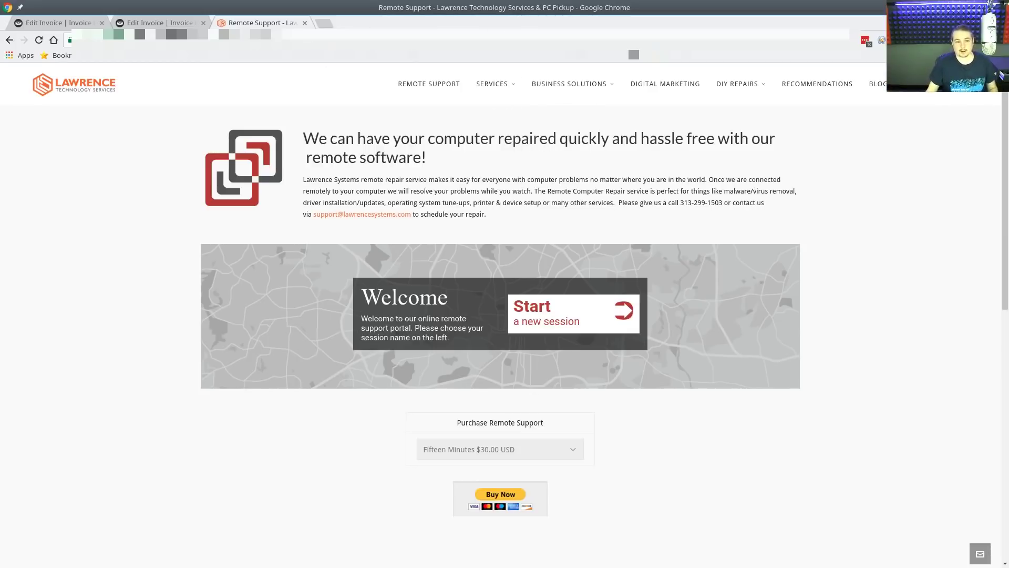
Open ConnectWise Control in a new tab and examine QBSERVER's operating system, processor and BIOS serial details.
{"action": "left_click", "coordinate": [324, 23]}
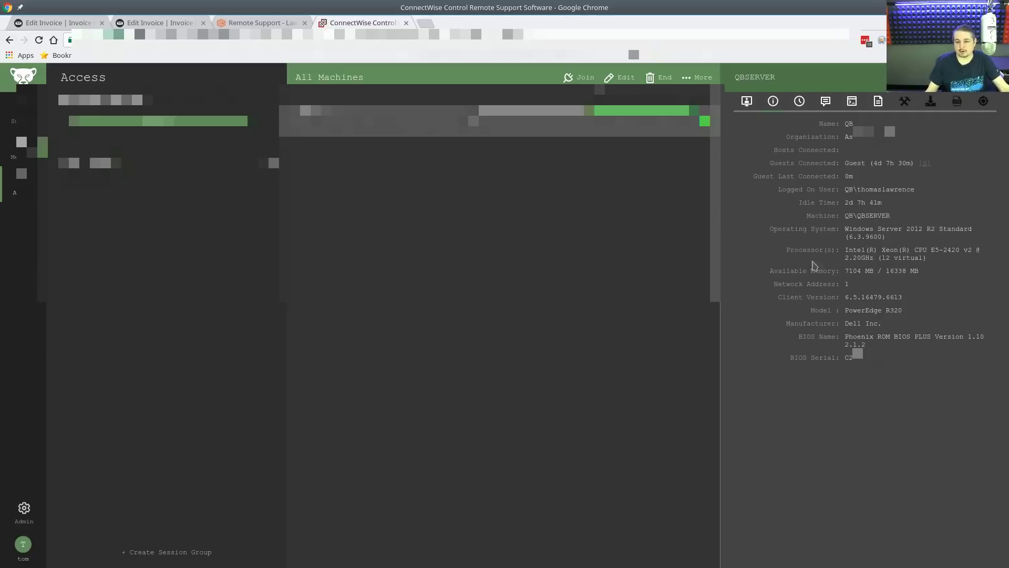
{"action": "left_click_drag", "start_coordinate": [845, 230], "coordinate": [965, 230]}
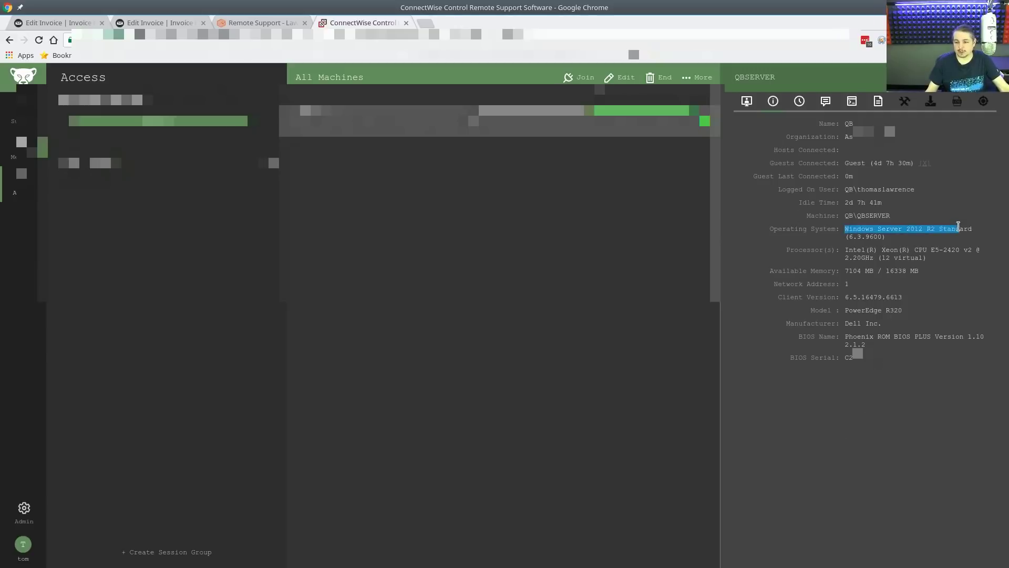
{"action": "left_click_drag", "start_coordinate": [851, 249], "coordinate": [987, 259]}
{"action": "left_click", "coordinate": [982, 270]}
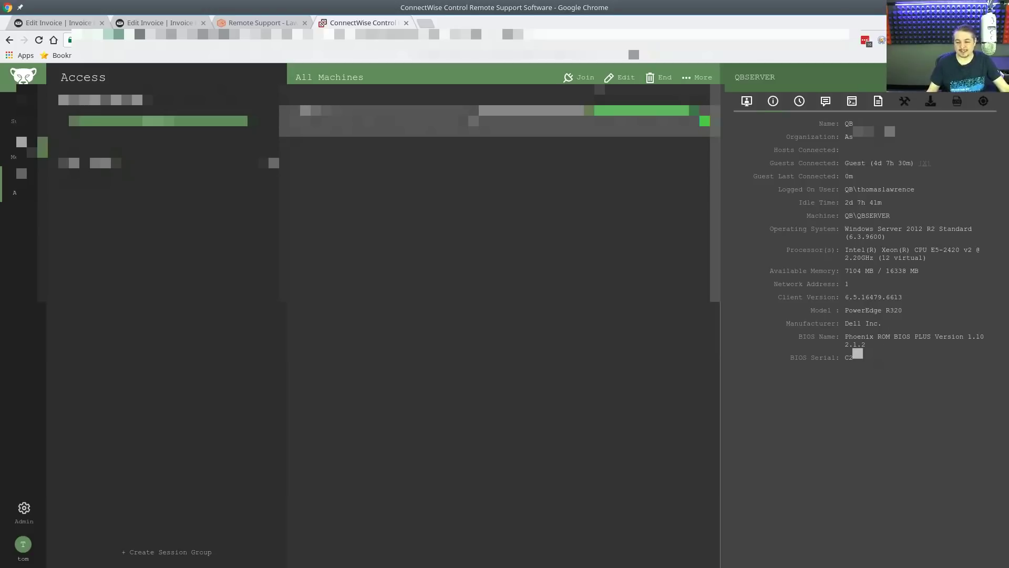
{"action": "double_click", "coordinate": [865, 358]}
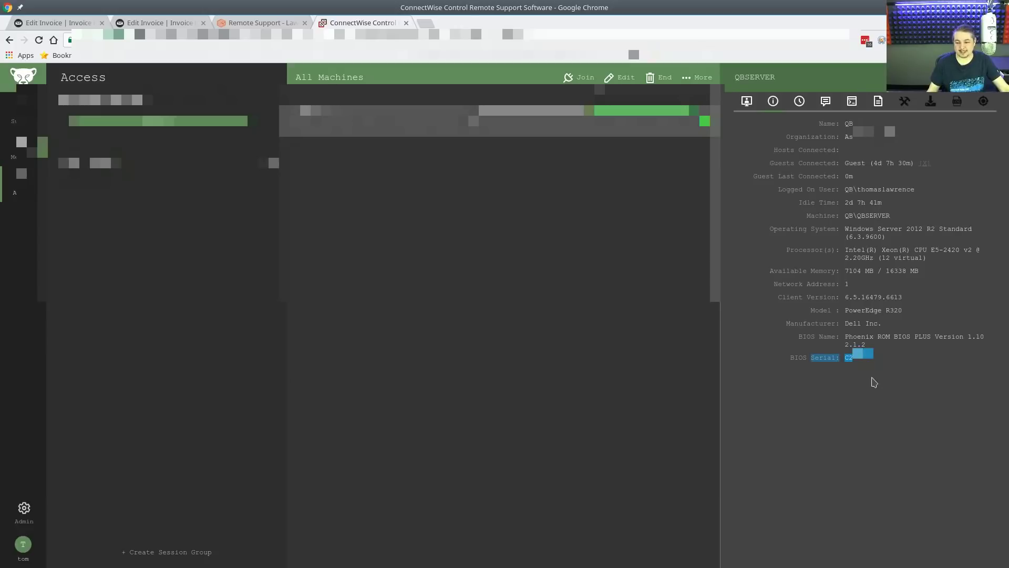
{"action": "left_click", "coordinate": [871, 384]}
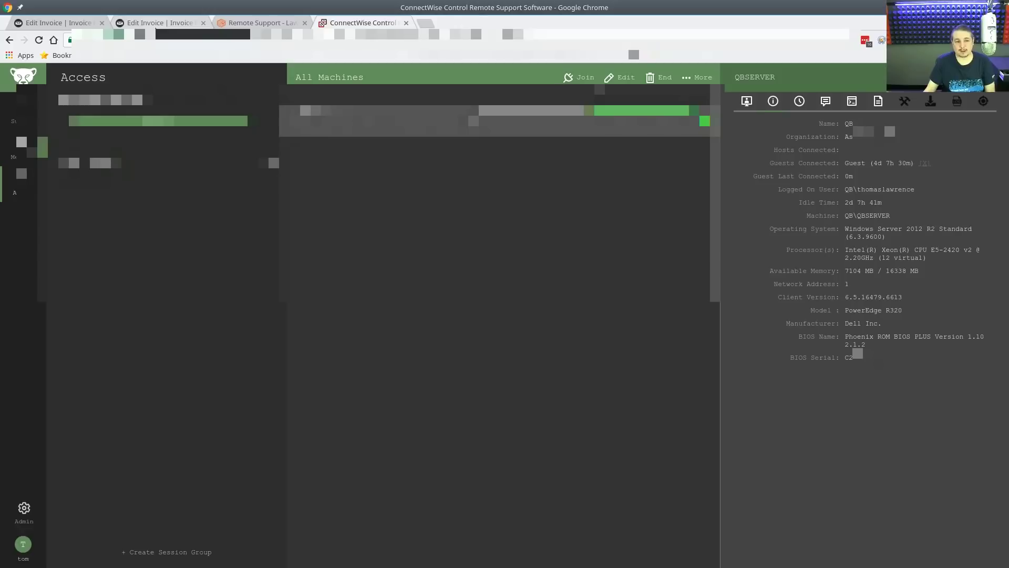
Return to the draft invoice in Invoice Ninja and add an On Site (HOURLY) line item below the remote one.
{"action": "left_click", "coordinate": [158, 22]}
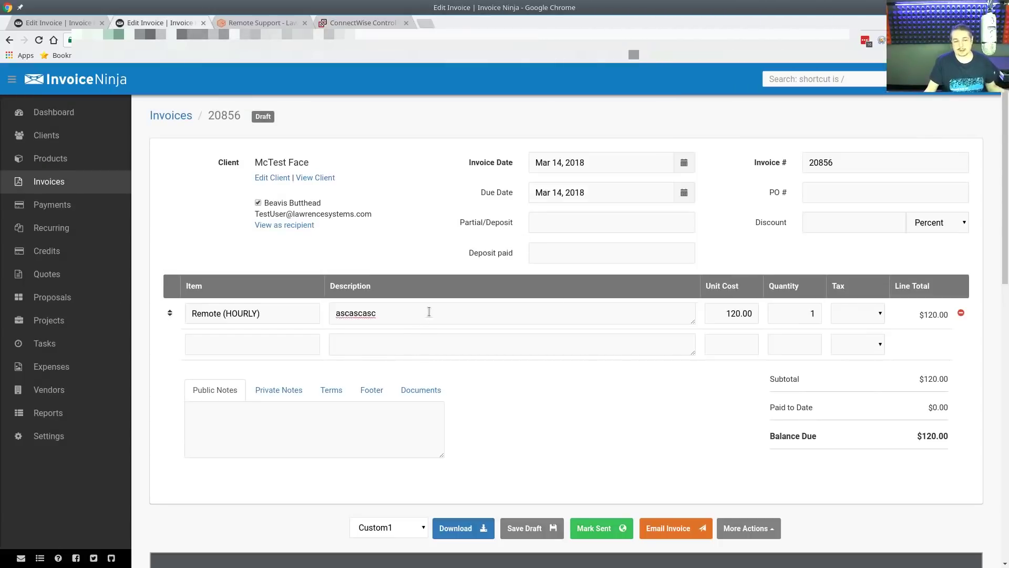
{"action": "scroll", "coordinate": [440, 310], "scroll_direction": "down", "scroll_amount": 2}
{"action": "scroll", "coordinate": [518, 287], "scroll_direction": "up", "scroll_amount": 3}
{"action": "left_click", "coordinate": [432, 337]}
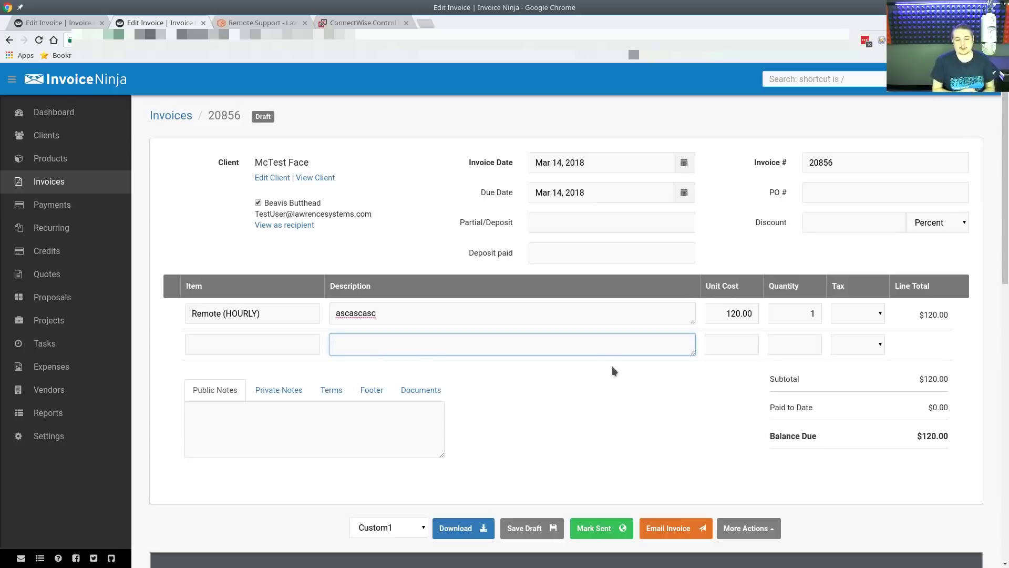
{"action": "left_click", "coordinate": [257, 344]}
{"action": "type", "text": "onsi"}
{"action": "key", "text": "BackSpace"}
{"action": "key", "text": "BackSpace"}
{"action": "key", "text": "Down"}
{"action": "key", "text": "Return"}
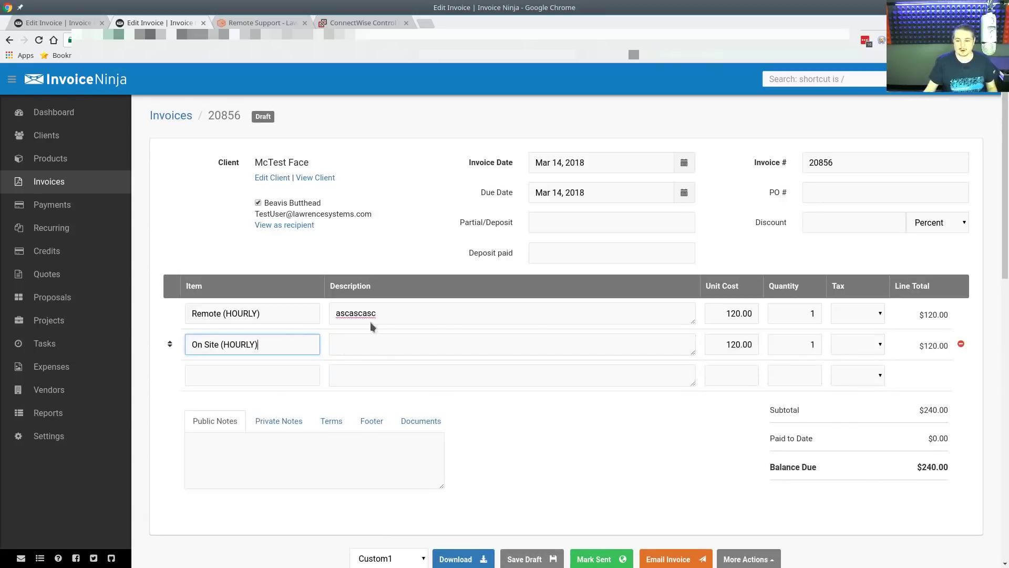
Enlarge the description box of the On Site (HOURLY) line to make room for longer notes.
{"action": "key", "text": "Tab"}
{"action": "left_click", "coordinate": [736, 345]}
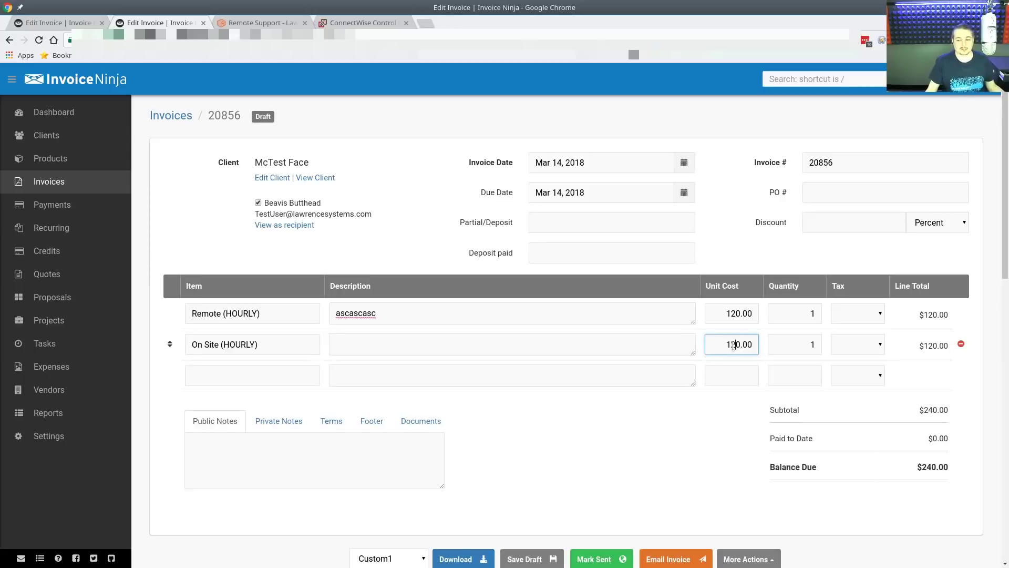
{"action": "left_click", "coordinate": [458, 351]}
{"action": "left_click_drag", "start_coordinate": [699, 383], "coordinate": [695, 495]}
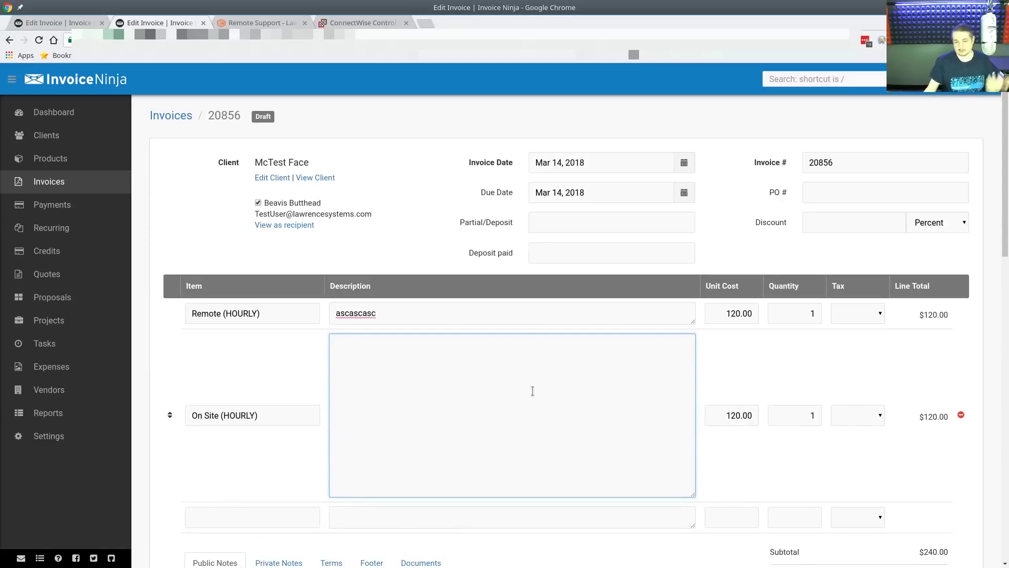
{"action": "scroll", "coordinate": [533, 390], "scroll_direction": "down", "scroll_amount": 3}
{"action": "scroll", "coordinate": [541, 421], "scroll_direction": "up", "scroll_amount": 3}
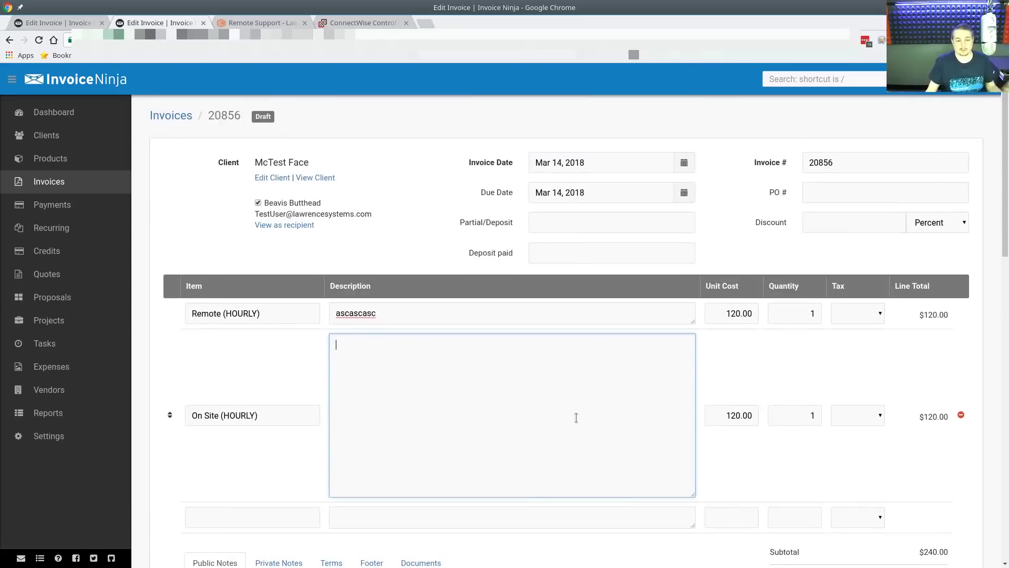